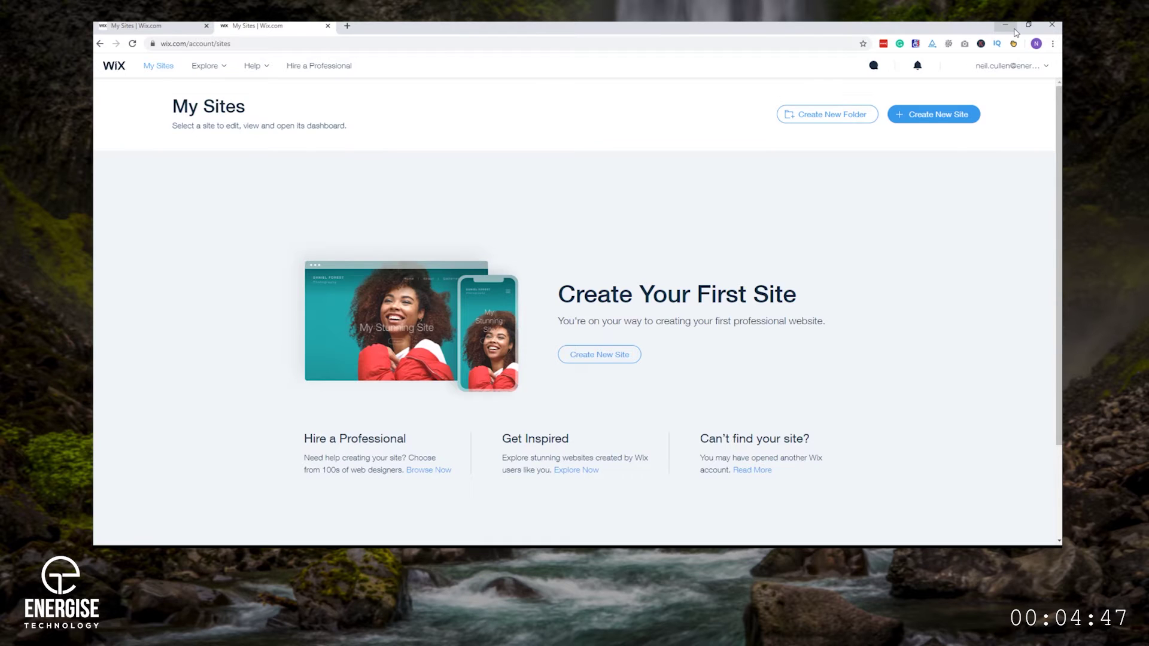
Start a new Wix ADI site and choose Charity as the site type
left_click(633, 355)
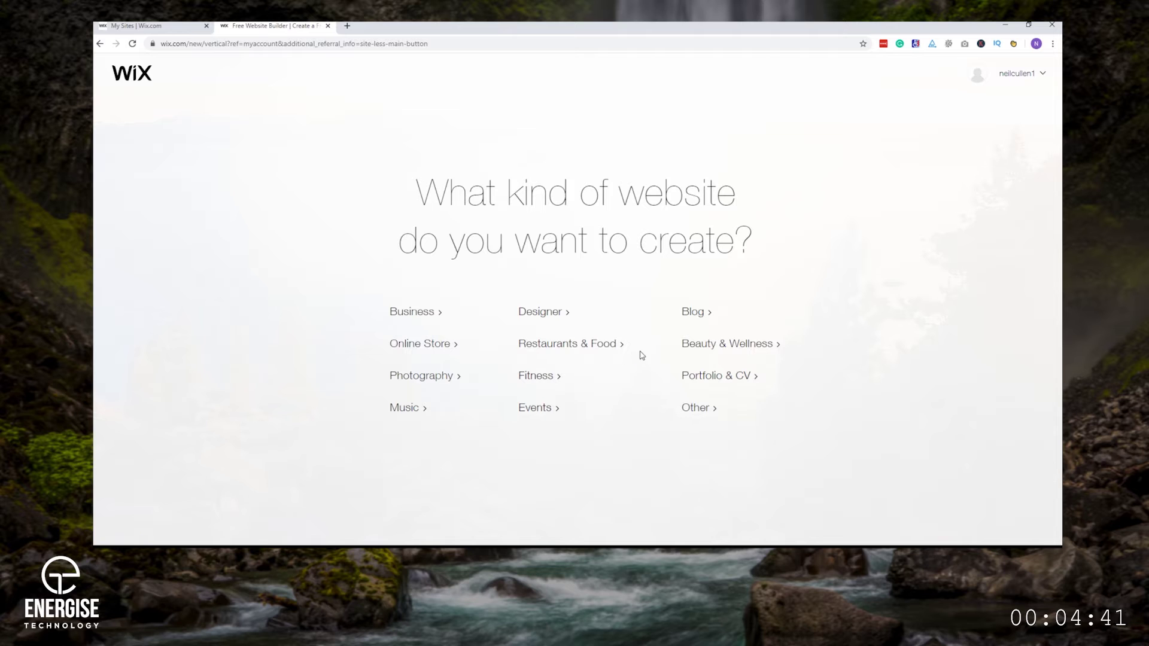
left_click(695, 409)
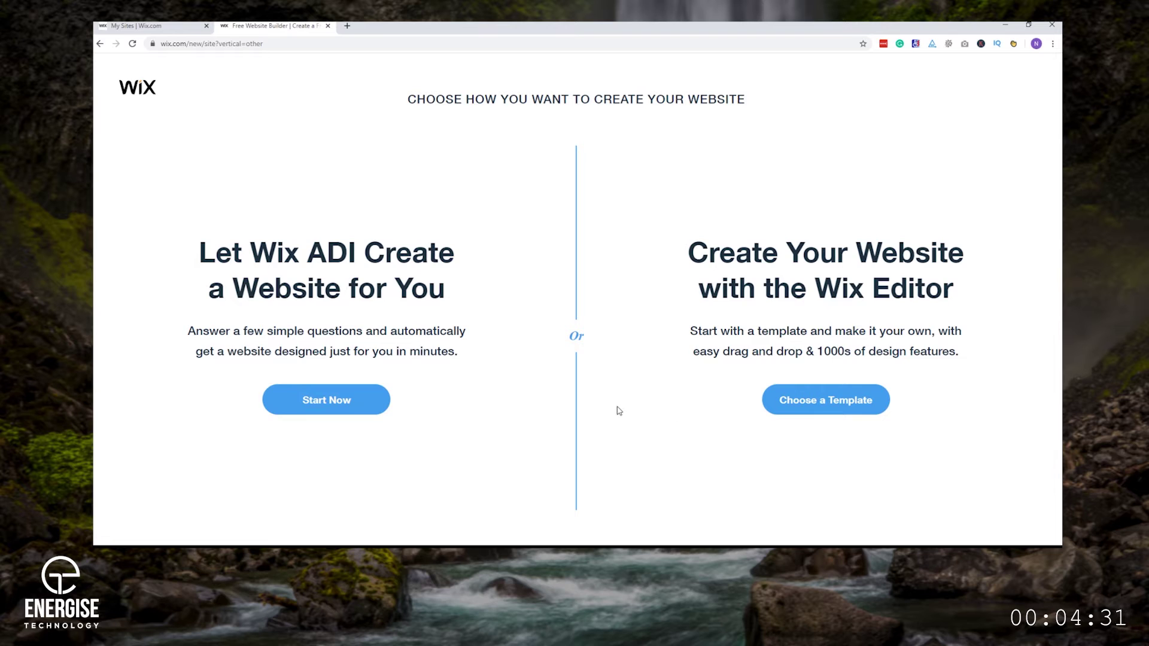
left_click(335, 398)
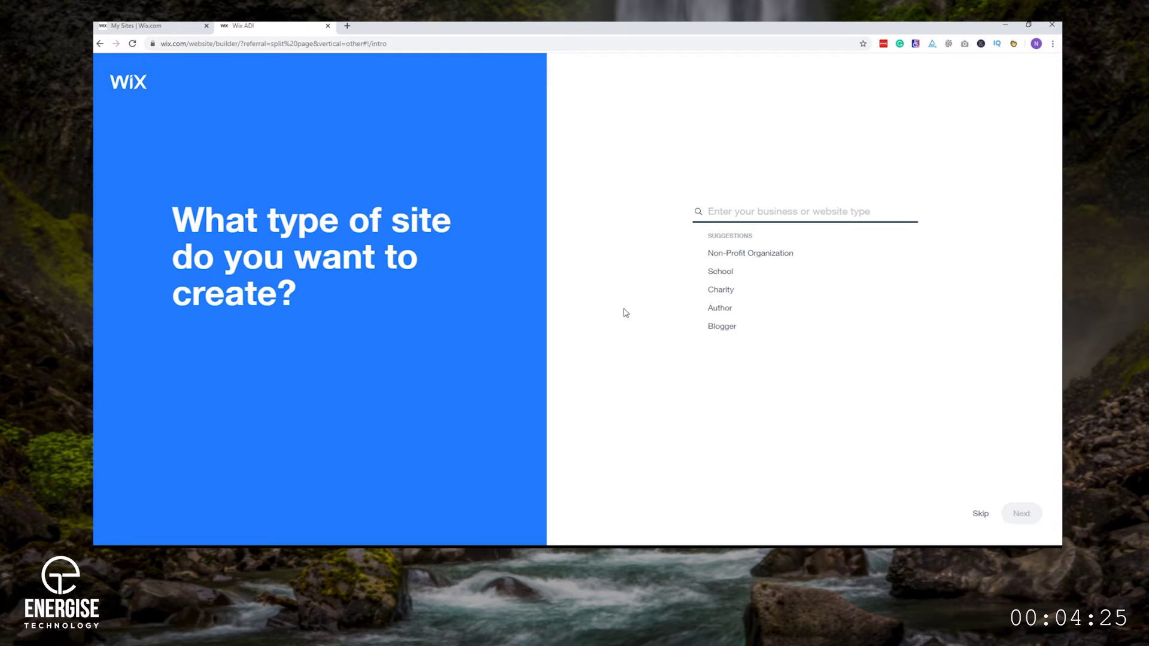
left_click(721, 292)
left_click(716, 240)
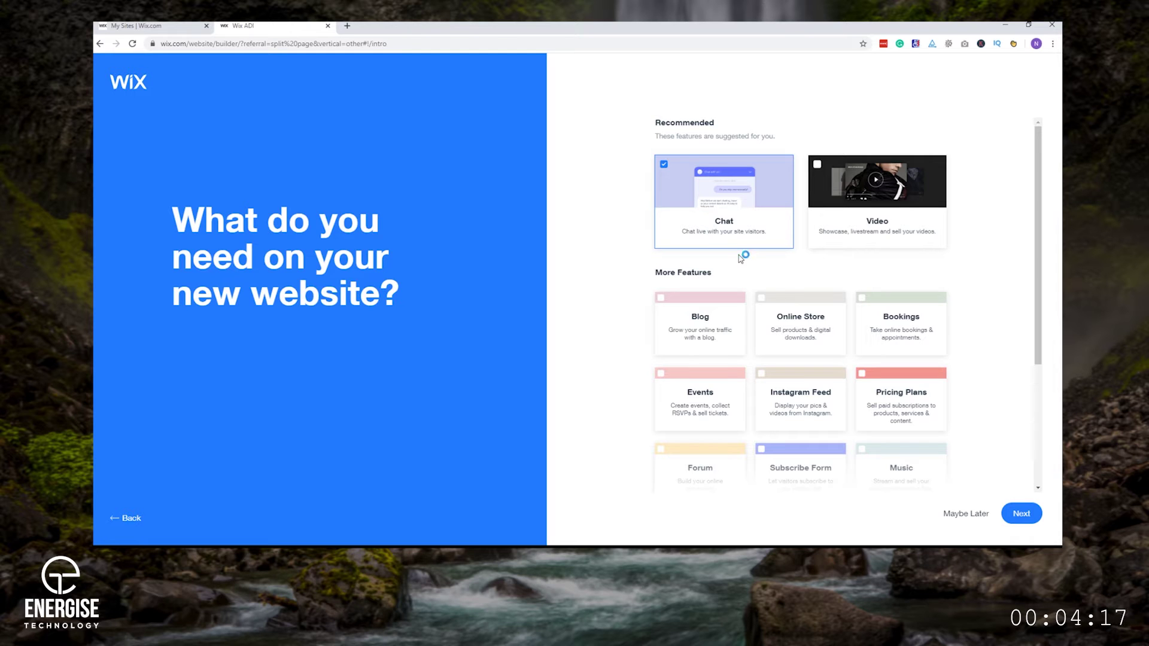
Leave the Chat feature off the site and continue to the organization name
scroll(743, 275, "down", 3)
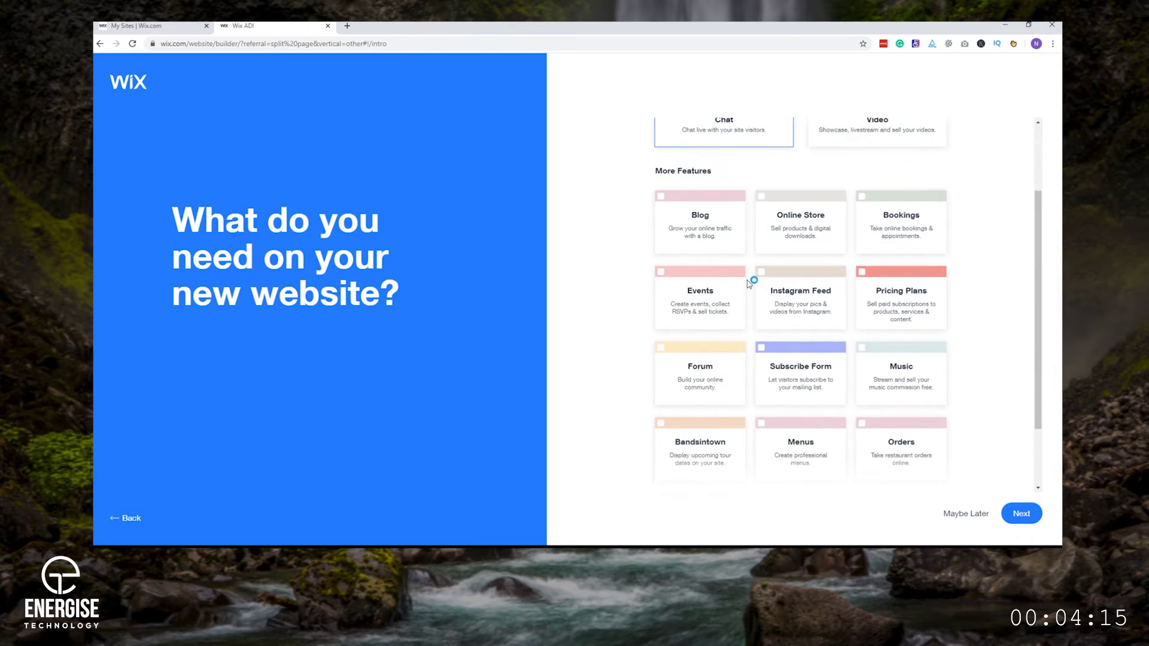
scroll(748, 291, "up", 3)
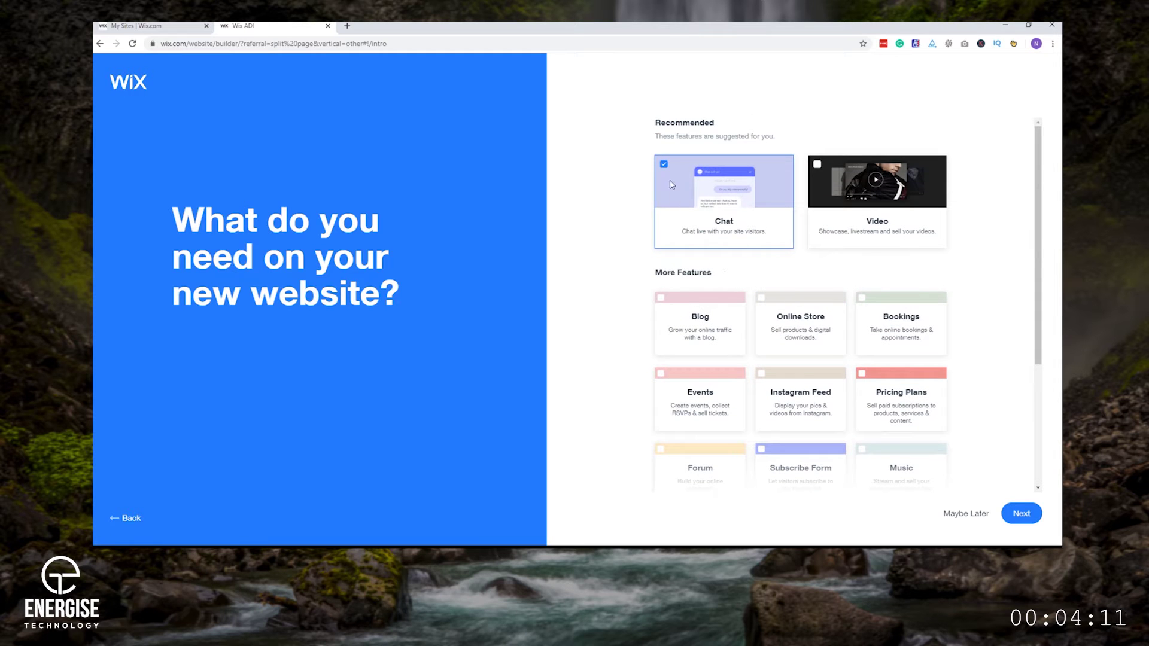
left_click(664, 165)
left_click(1011, 514)
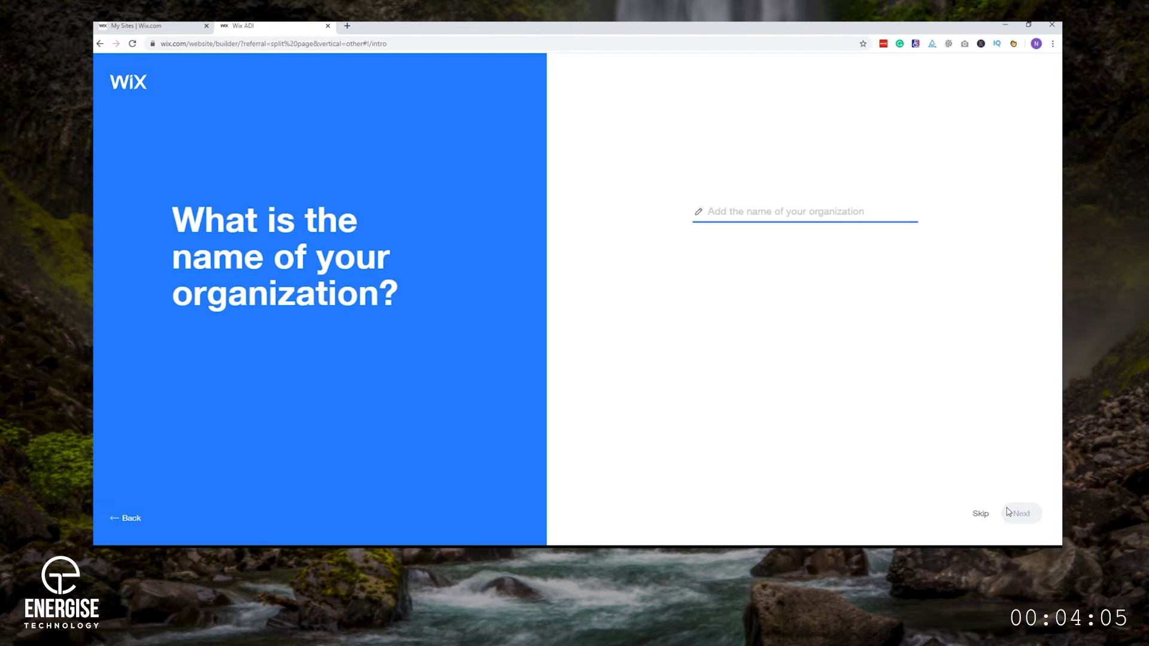
Name the organization Robot Rescue, skip import and info review, and pick a theme
type("Robot Rescue")
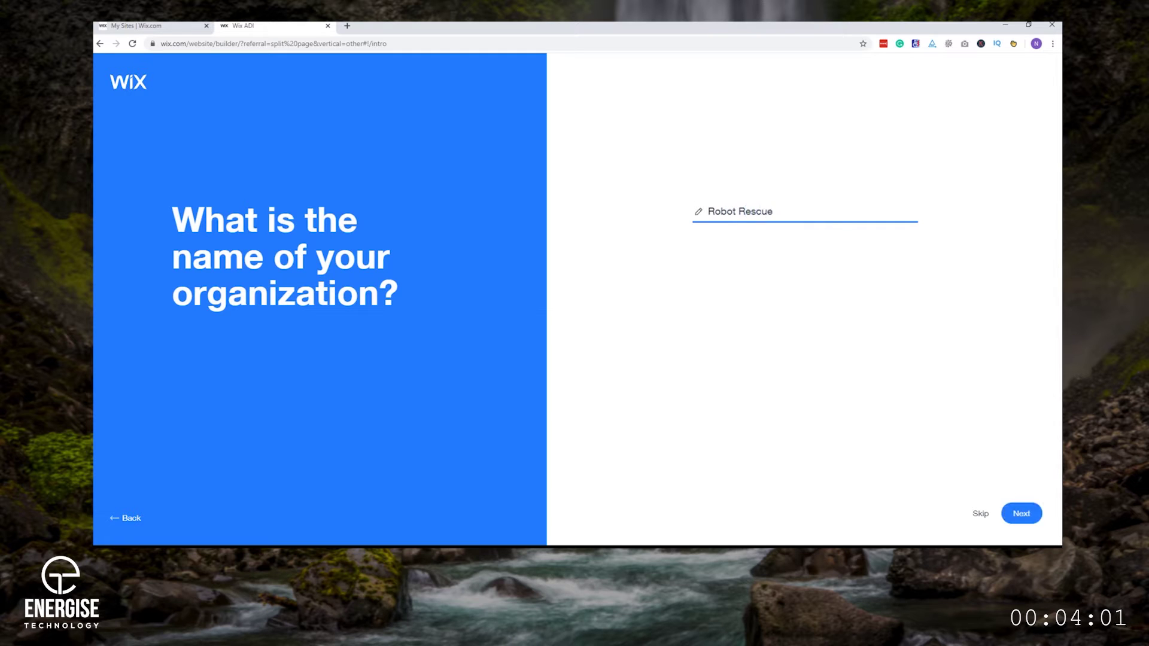
left_click(1010, 513)
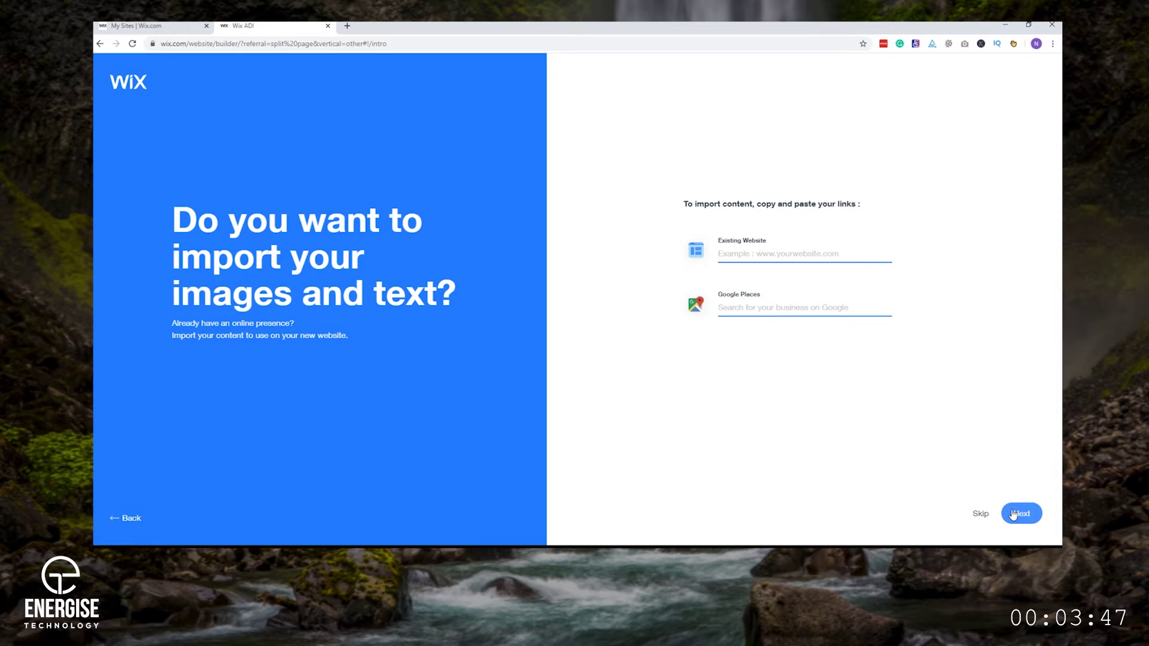
left_click(1013, 514)
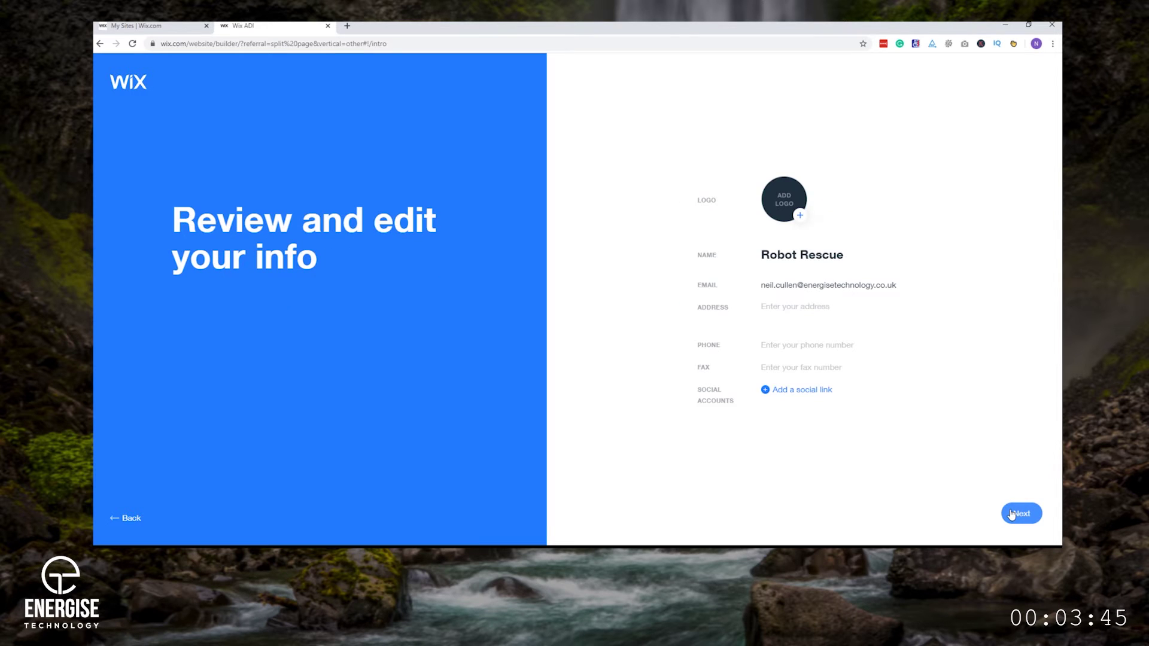
left_click(1012, 515)
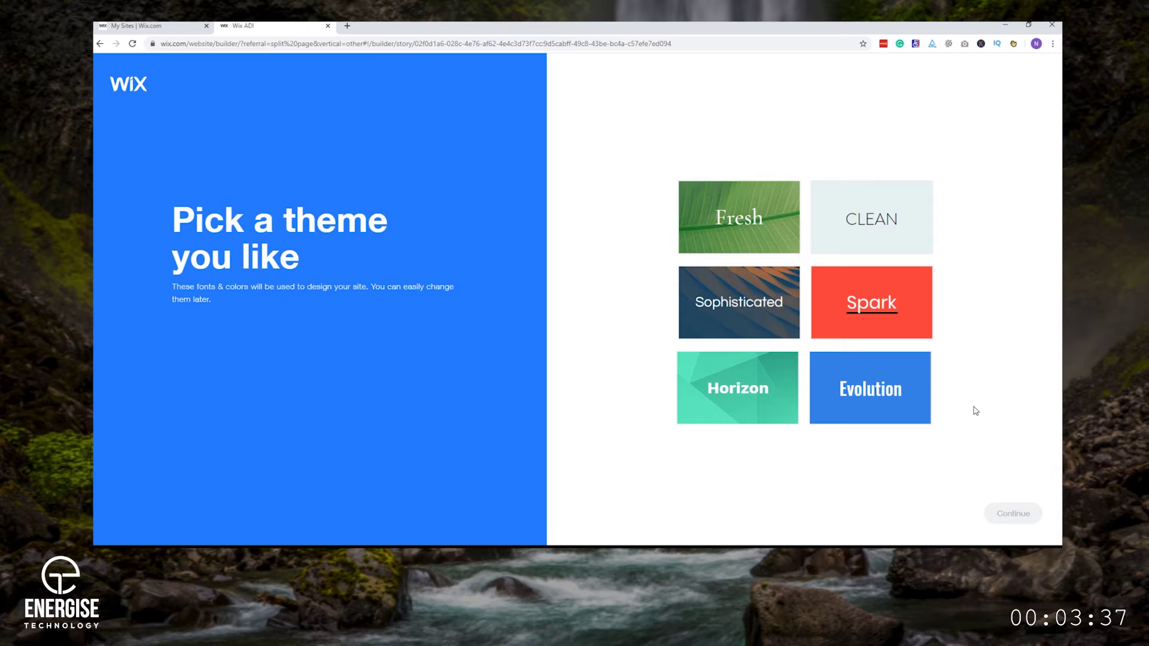
left_click(921, 302)
left_click(1013, 513)
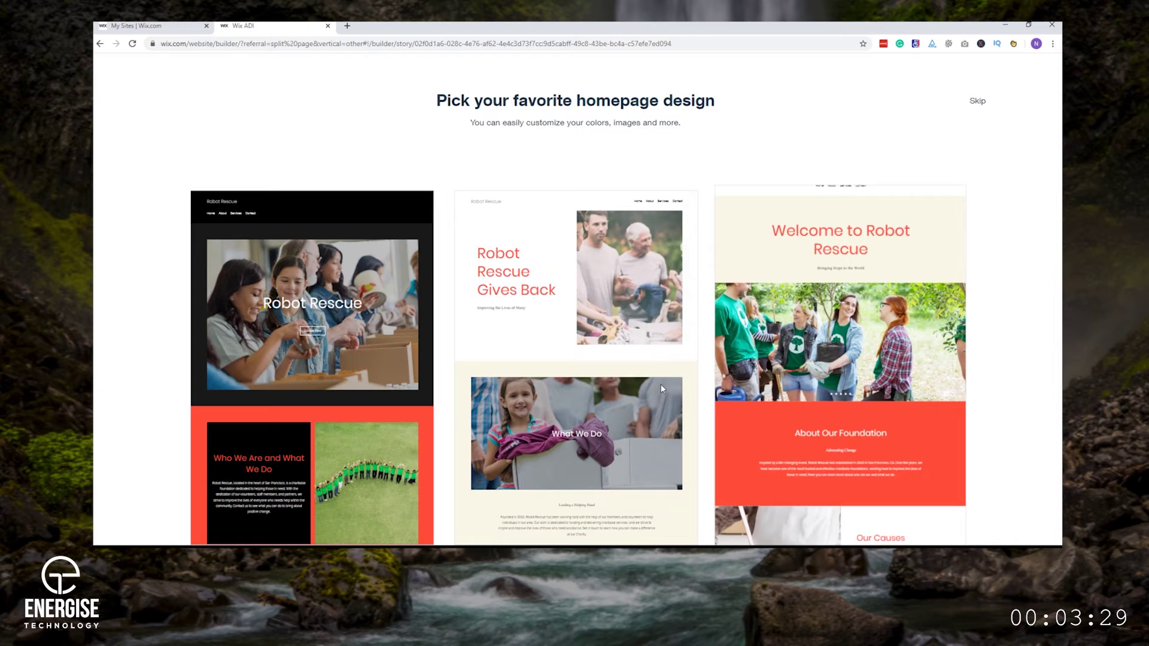
Choose the dark Robot Rescue homepage design and open the welcome section's settings
mouse_move(311, 359)
left_click(395, 349)
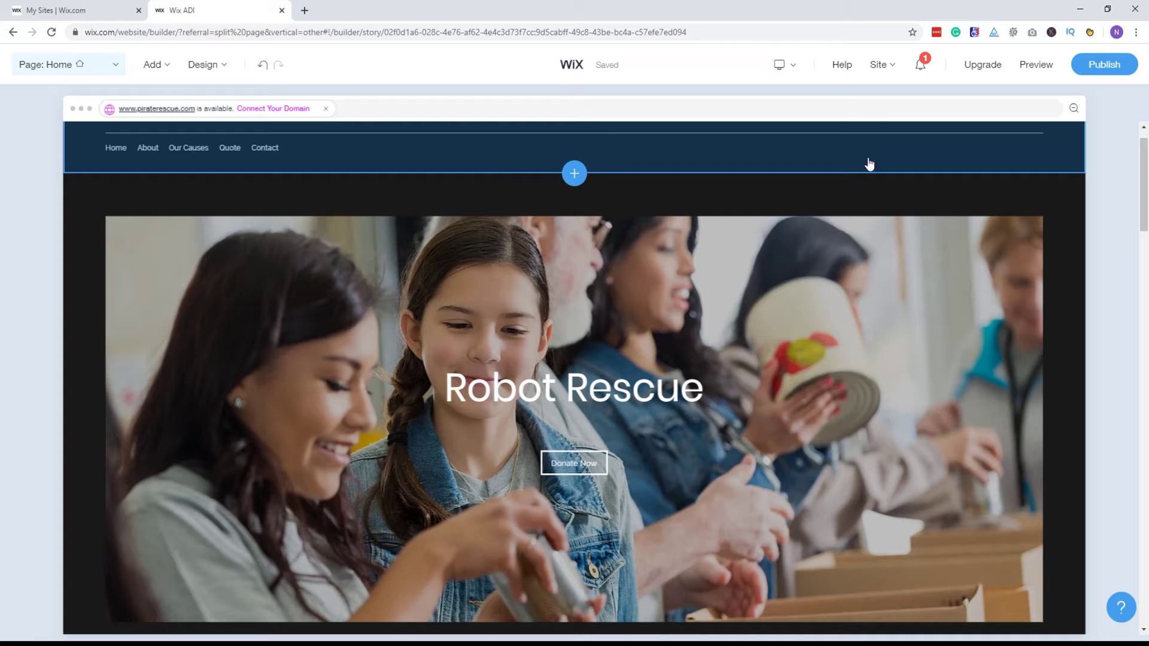
mouse_move(506, 206)
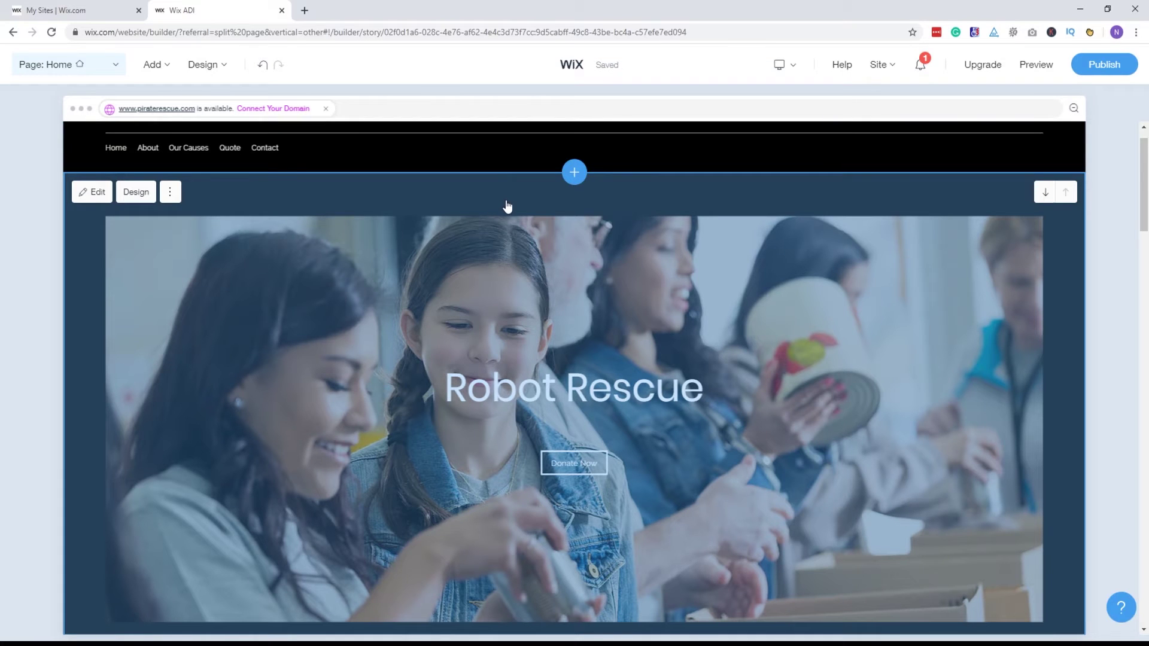
mouse_move(575, 386)
left_click(506, 206)
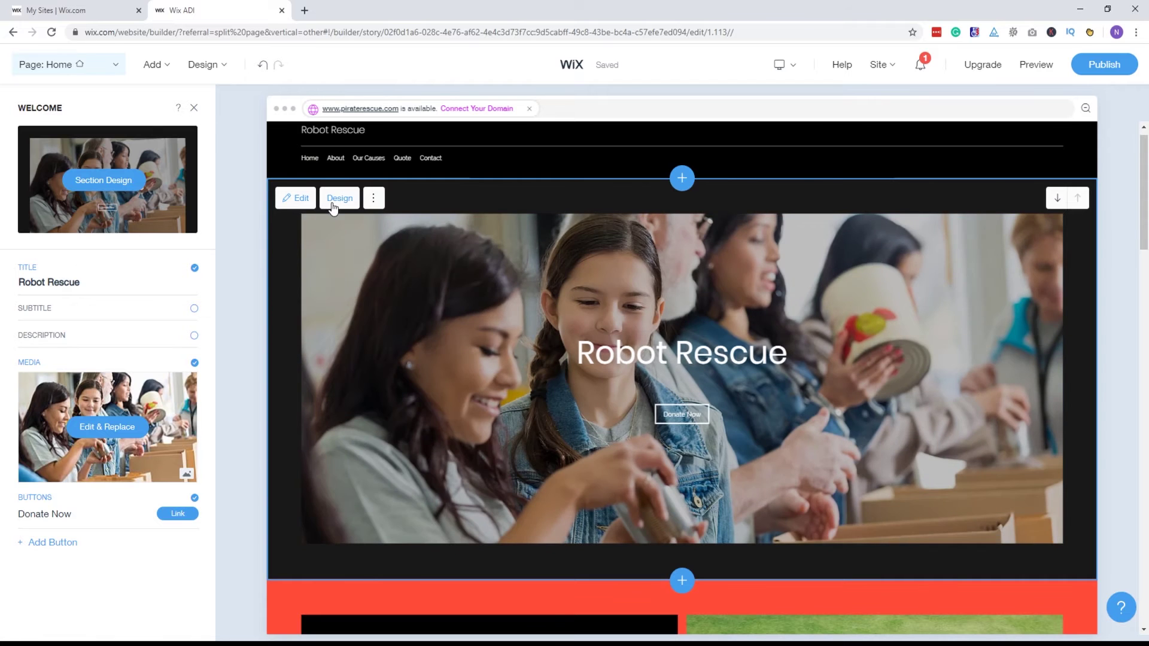
Browse welcome-section layouts without changing them, then review the red Dark & Colorful site colours
left_click(339, 199)
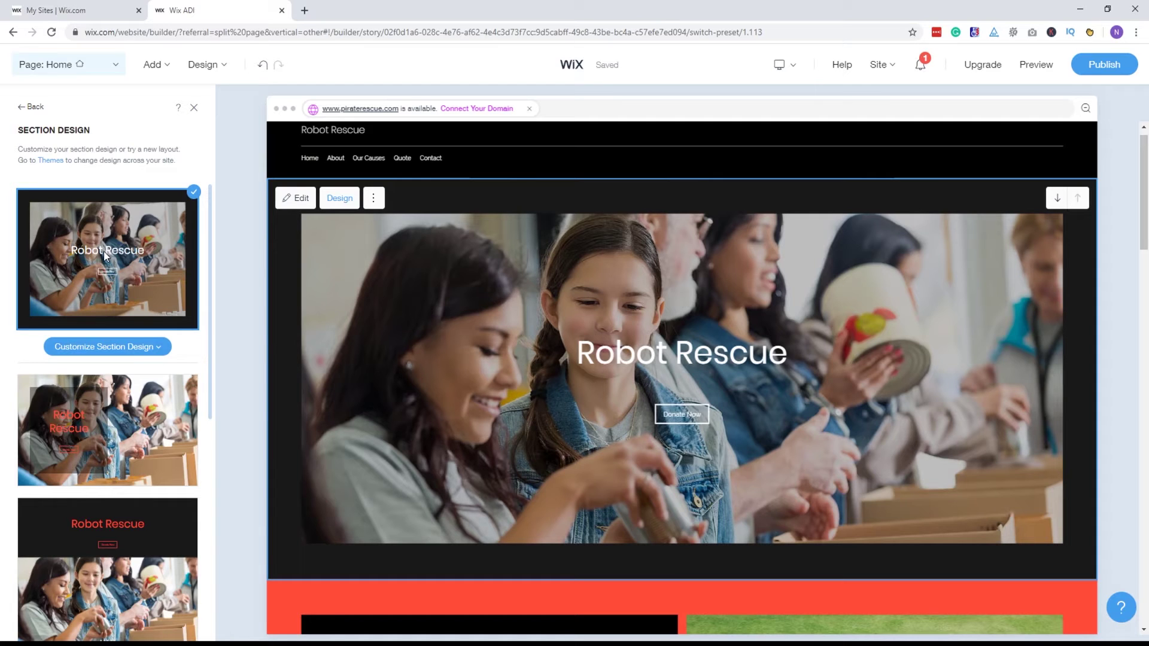
scroll(104, 260, "down", 3)
scroll(103, 268, "down", 1)
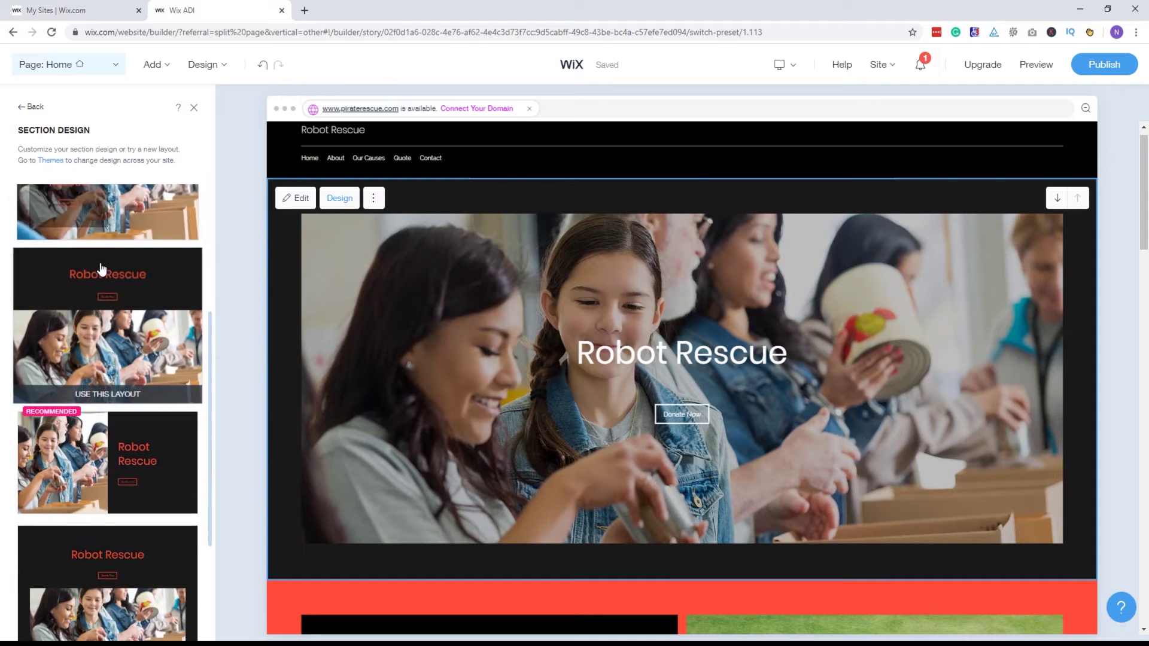
scroll(102, 276, "down", 1)
scroll(101, 276, "up", 5)
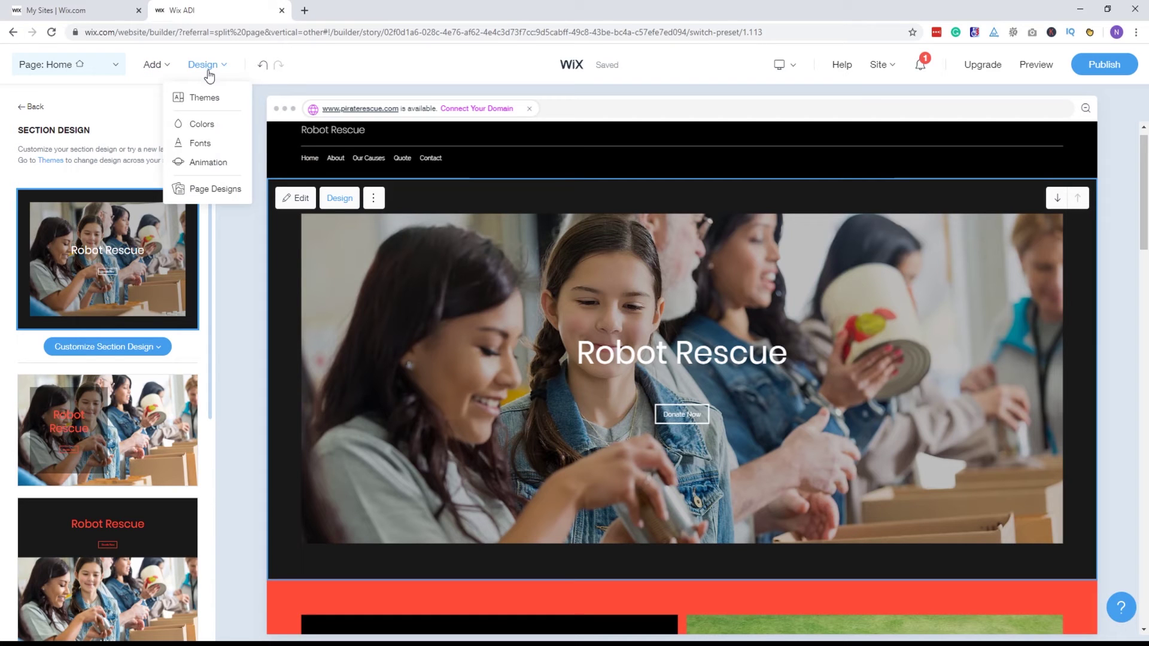
mouse_move(206, 64)
left_click(201, 124)
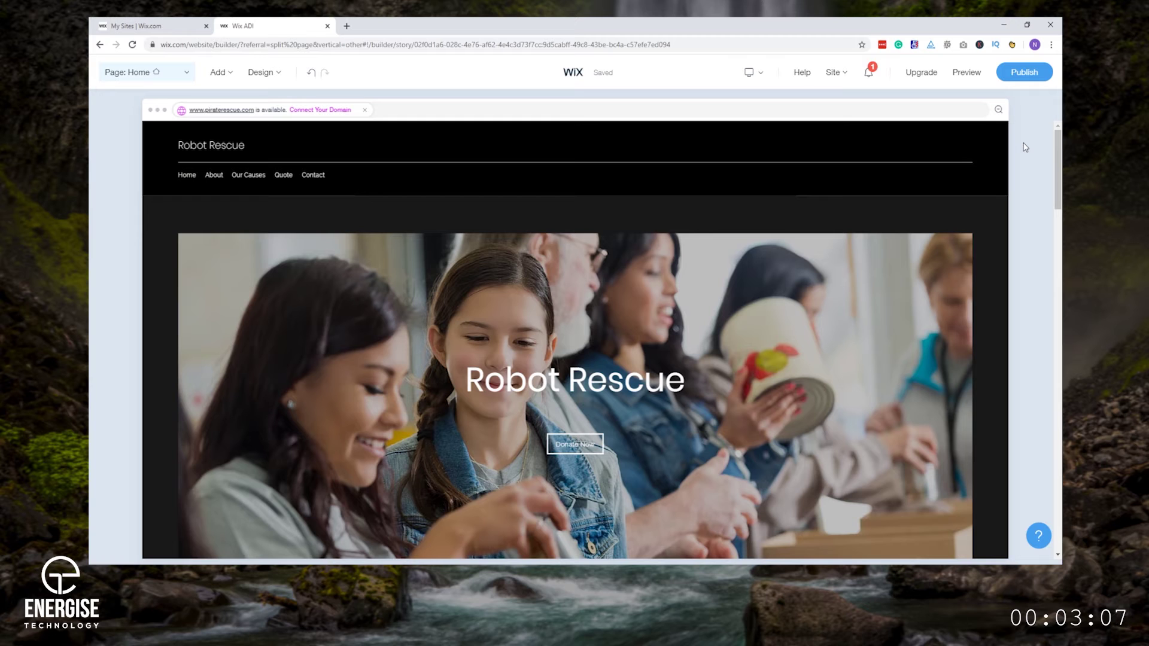
mouse_move(942, 162)
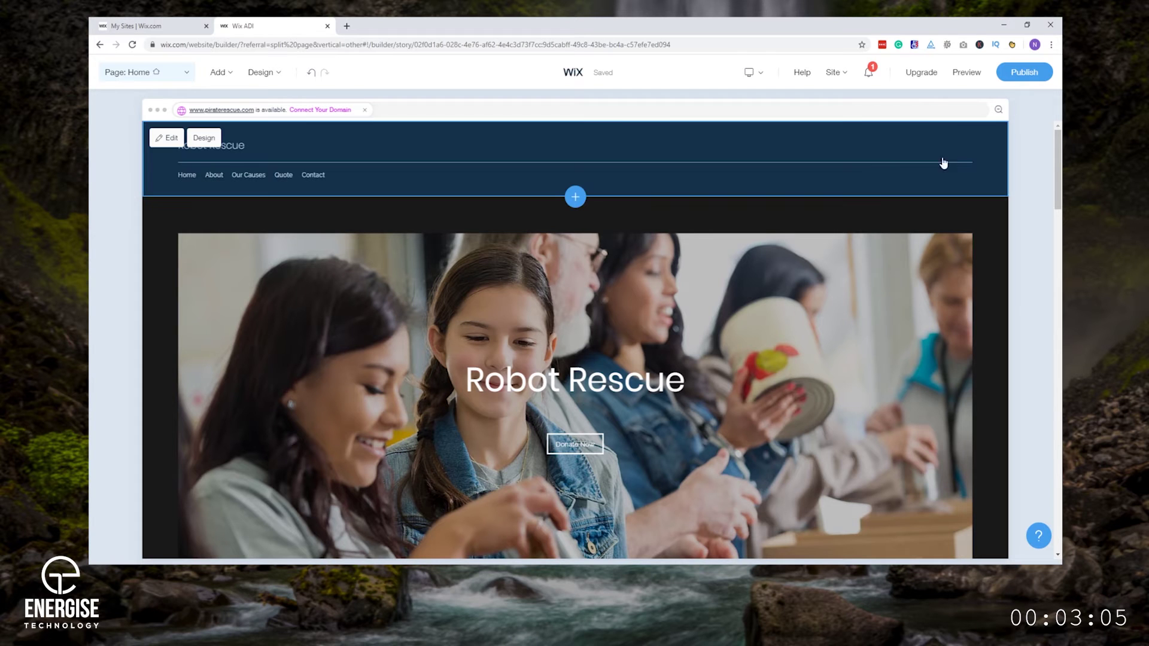
Turn on the header logo and replace the default star with the uploaded robot Logo.png
left_click(782, 155)
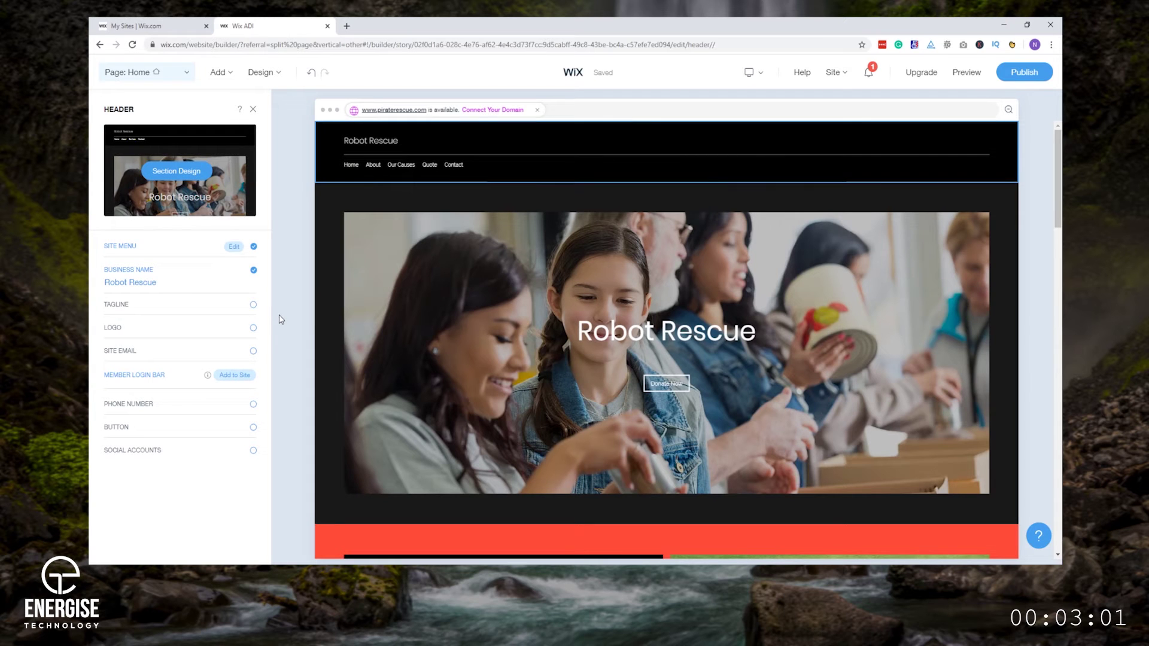
left_click(253, 330)
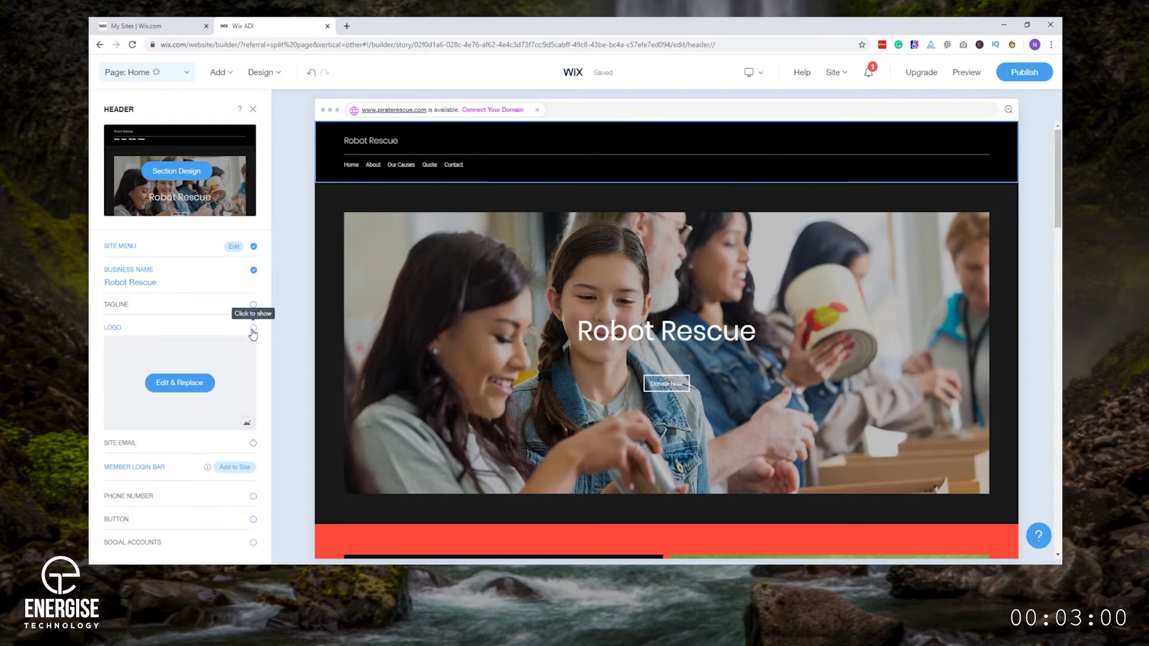
left_click(185, 386)
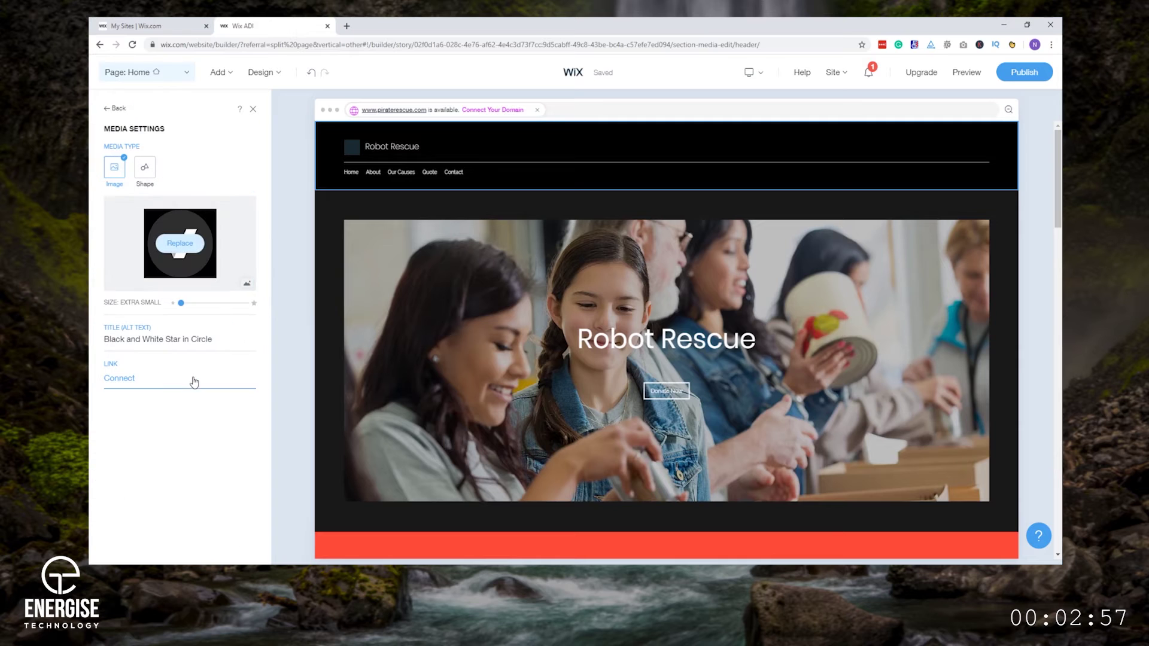
left_click(179, 243)
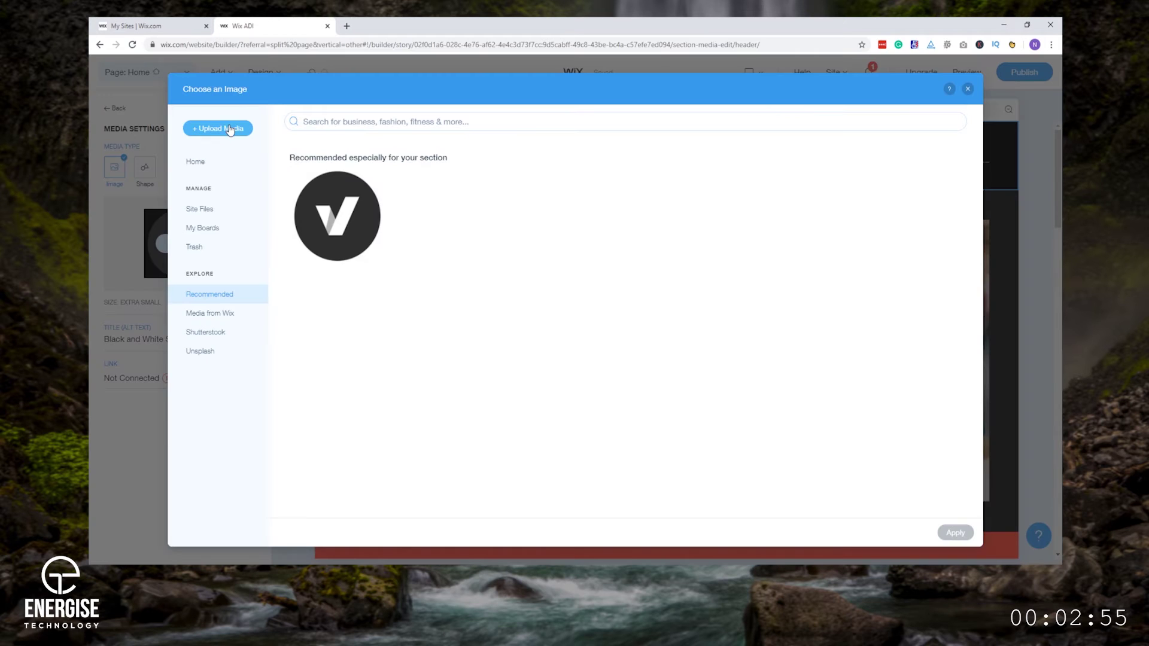
left_click(230, 127)
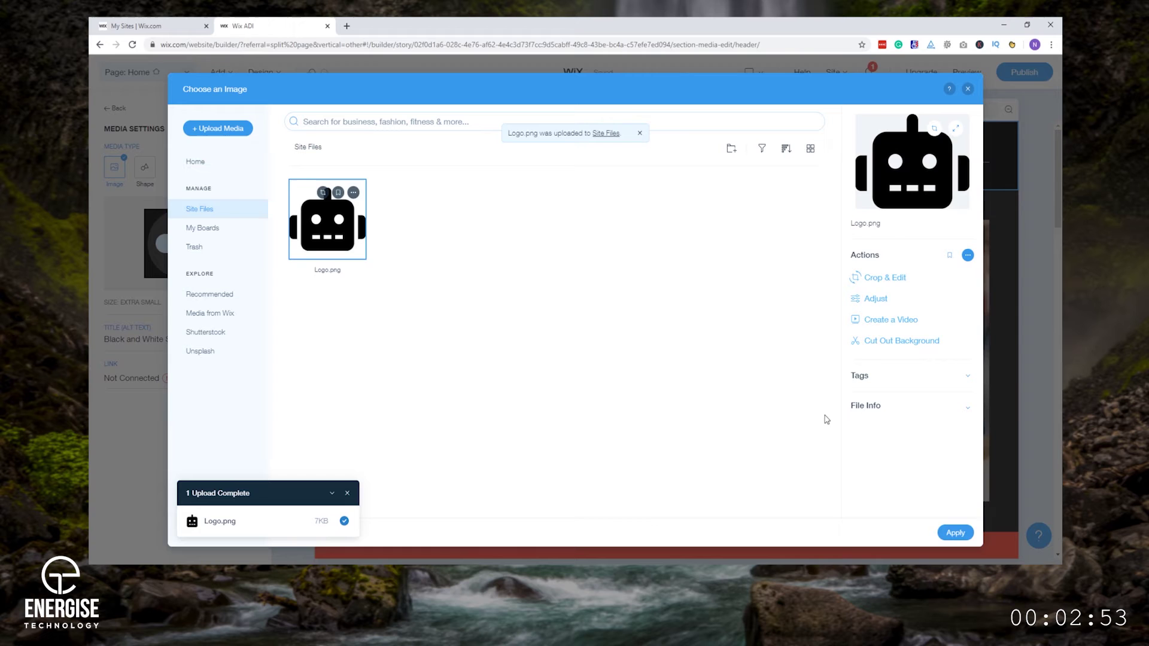
left_click(955, 533)
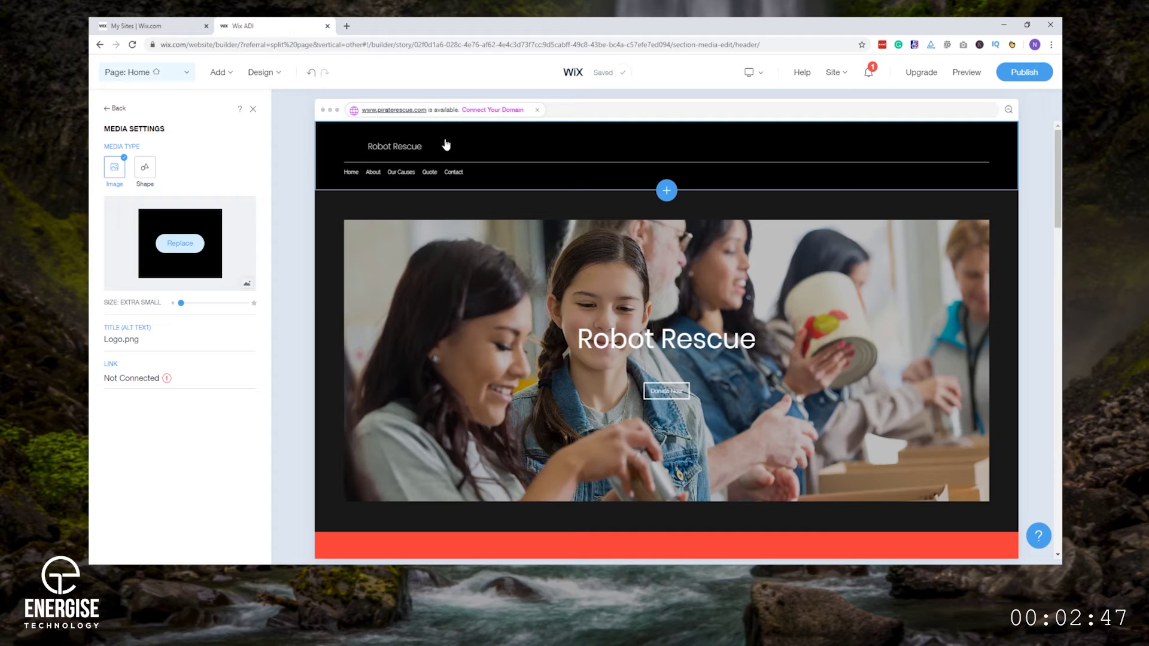
left_click(445, 144)
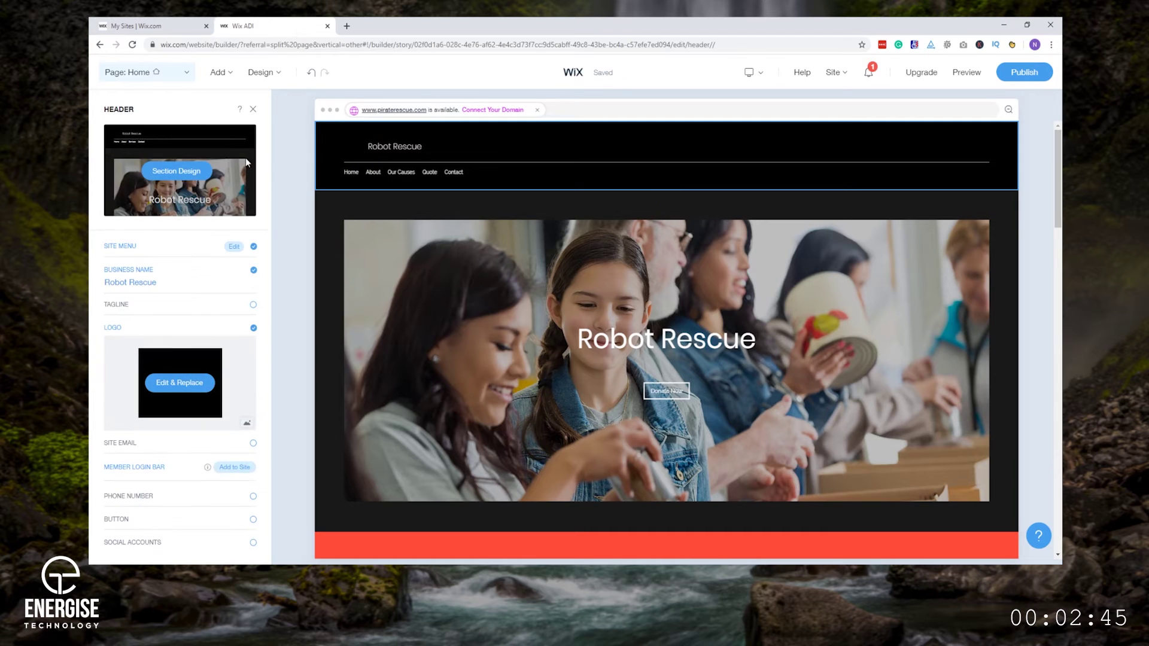
Switch the header to the menu-on-right layout with a white background
left_click(182, 172)
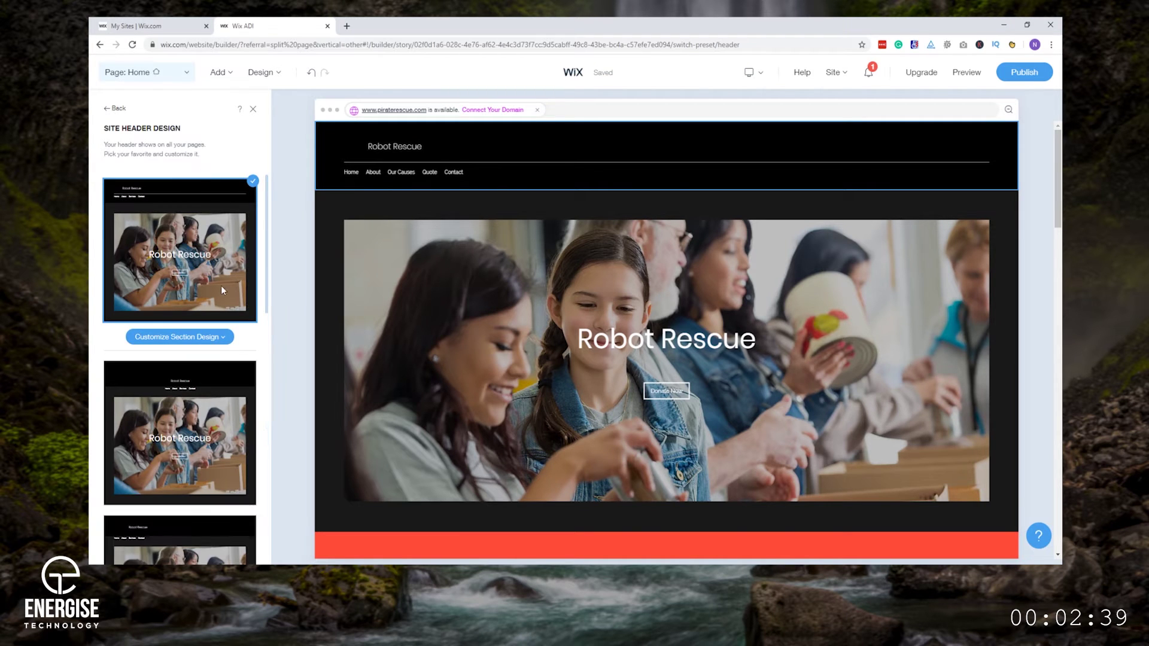
scroll(219, 299, "down", 5)
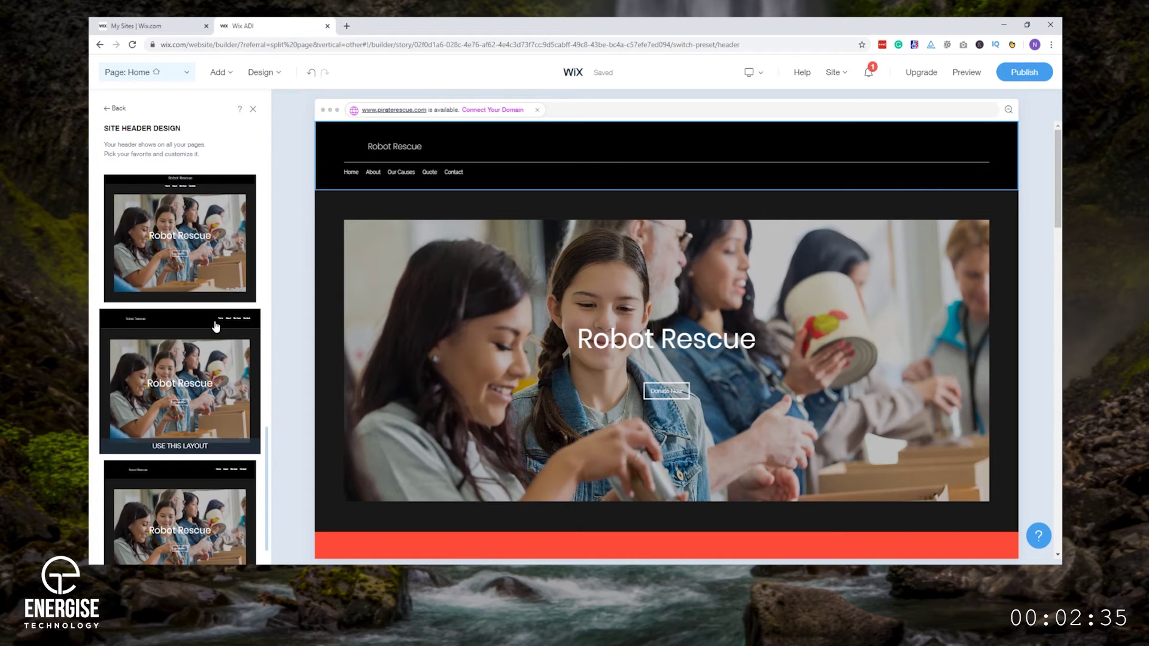
left_click(216, 325)
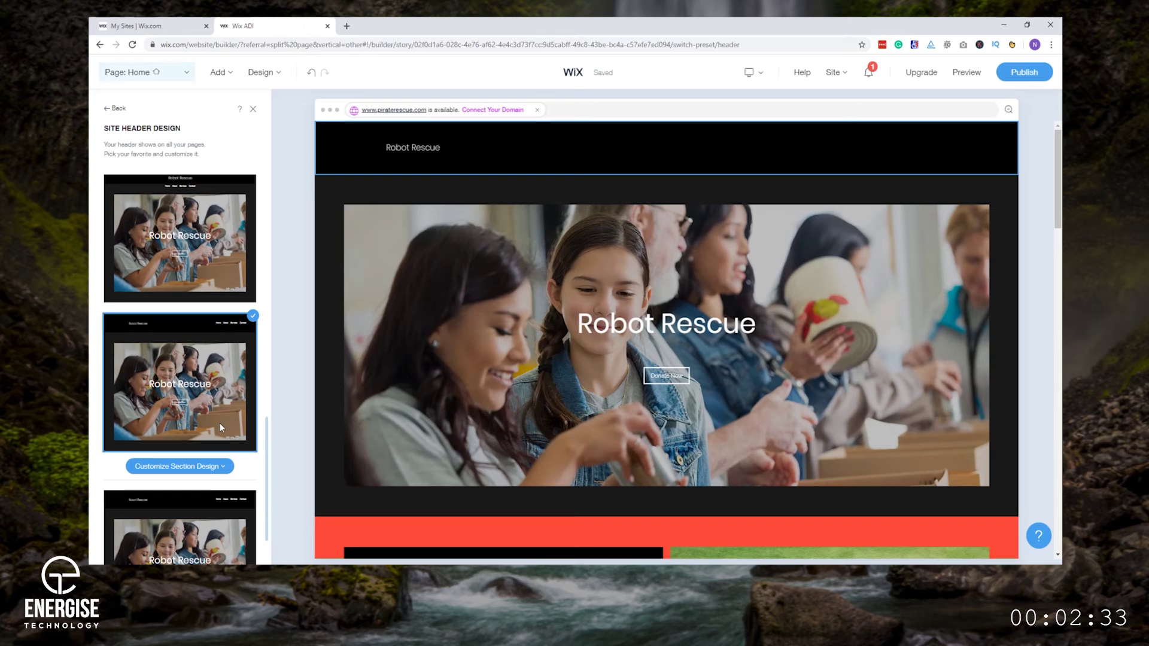
left_click(203, 466)
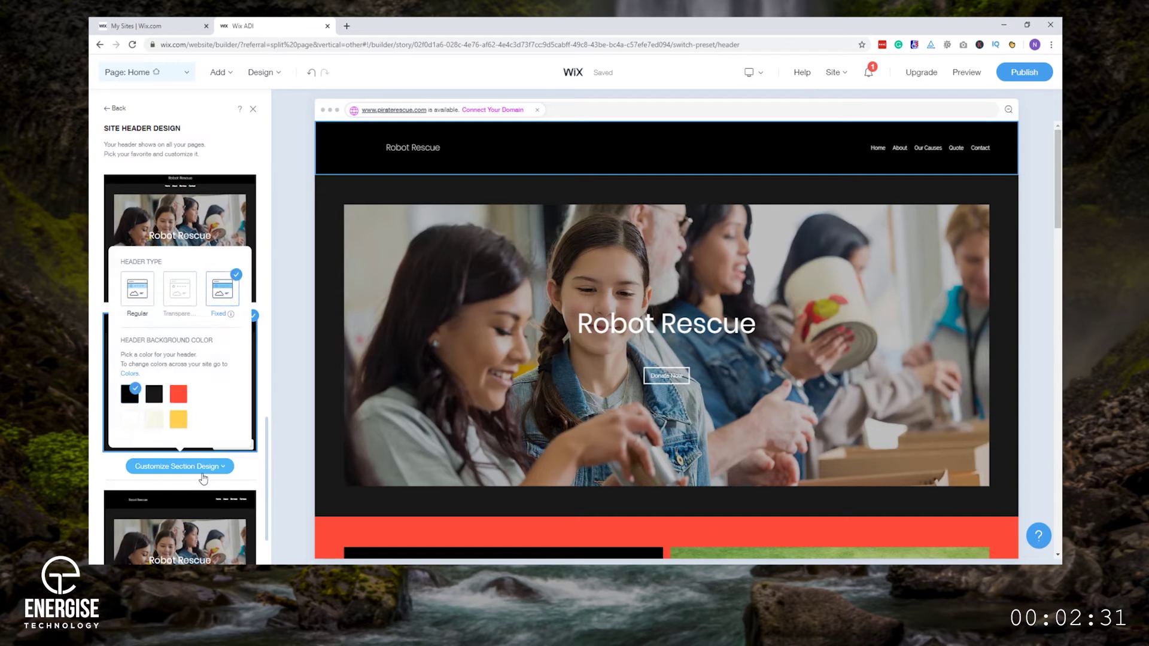
left_click(136, 422)
left_click(358, 271)
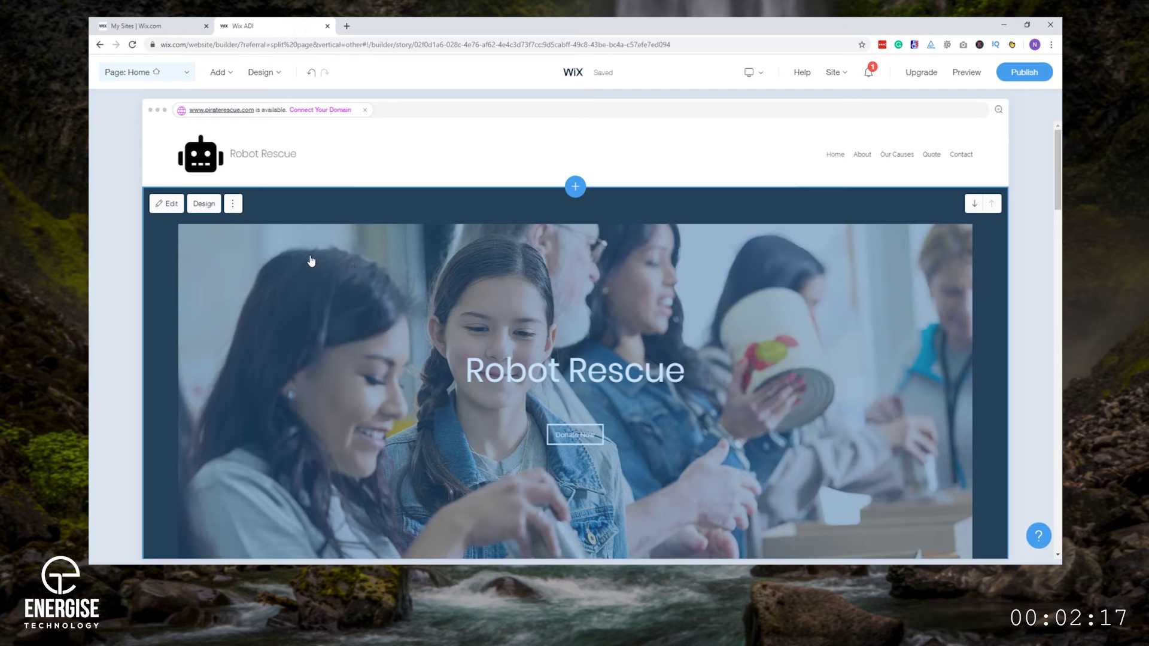
Give the welcome section the translucent title-box layout and open its background media settings
left_click(206, 204)
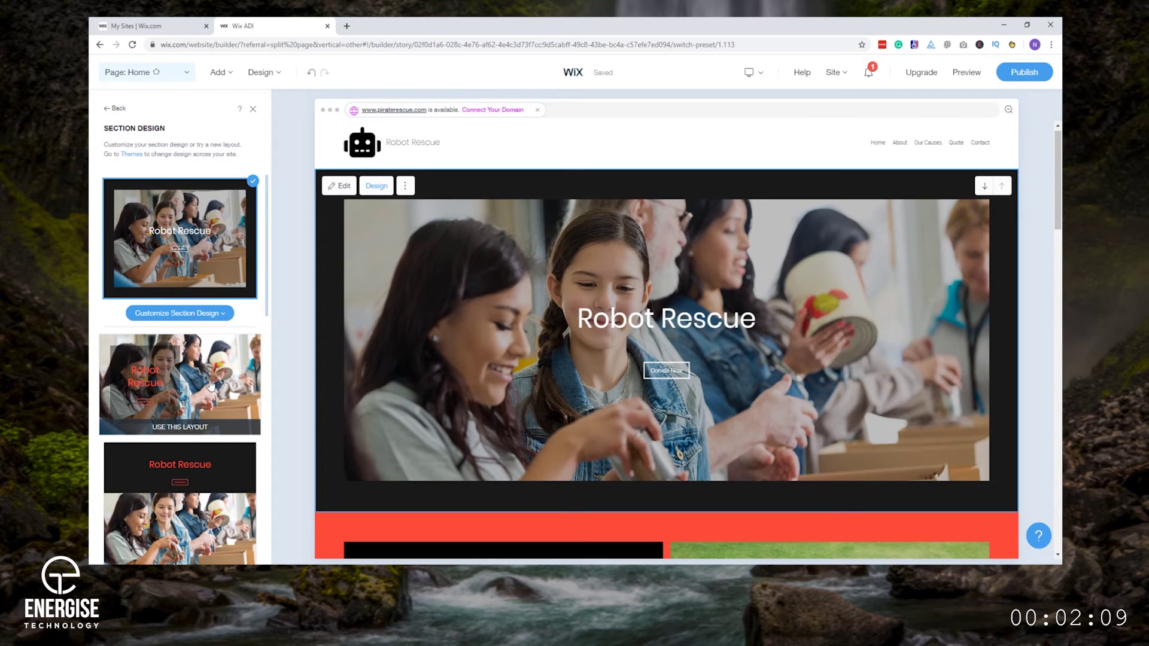
left_click(211, 385)
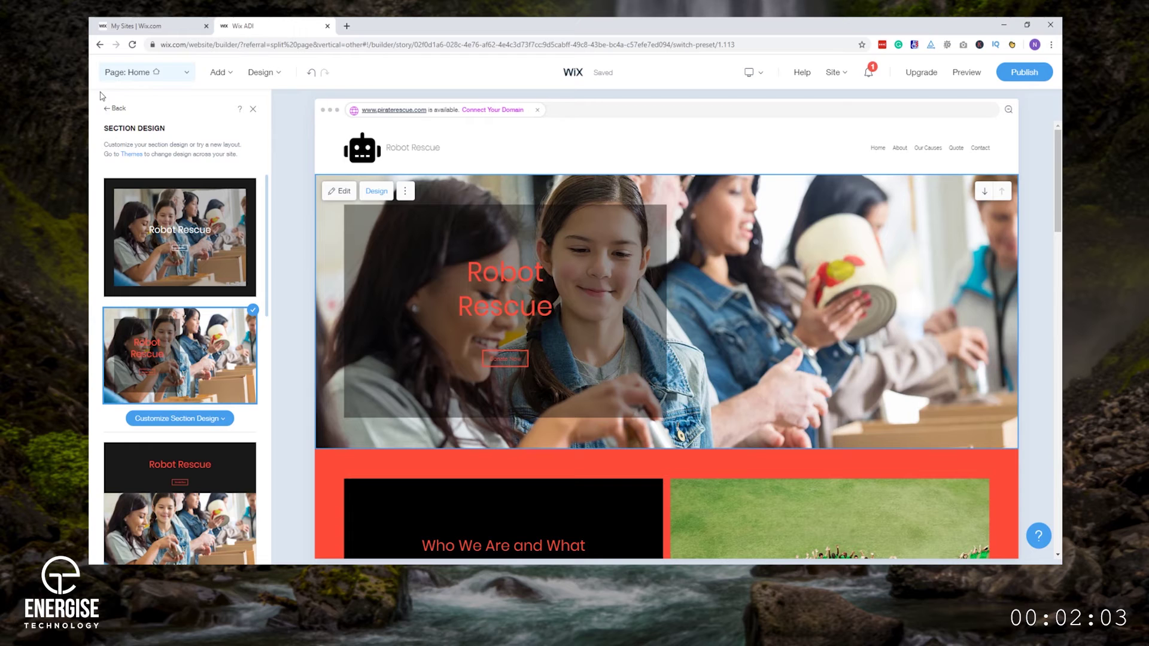
left_click(338, 191)
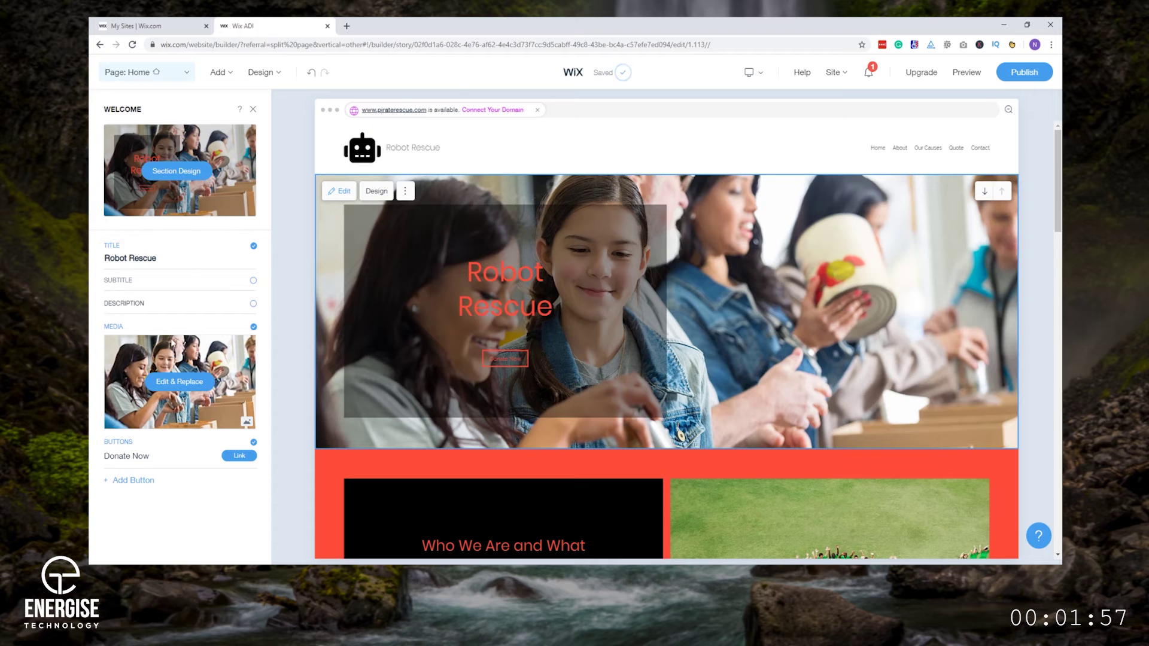
left_click(171, 387)
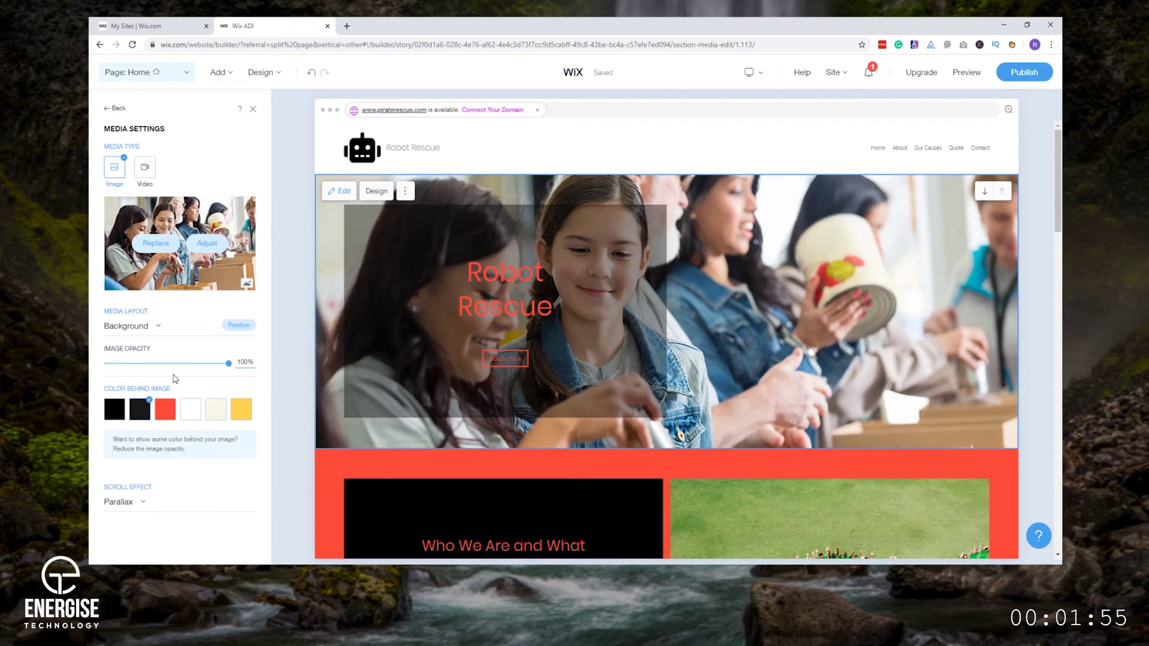
Replace the welcome background with a white humanoid robot photo found by searching 'robot'
left_click(157, 244)
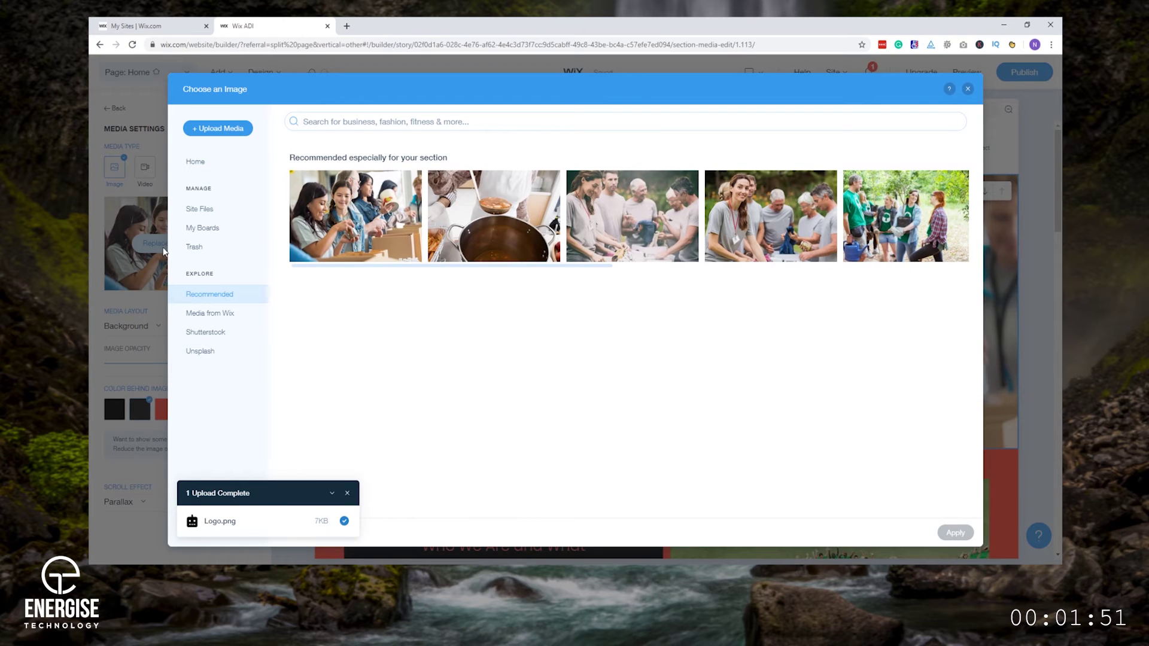
left_click(407, 122)
type("rob")
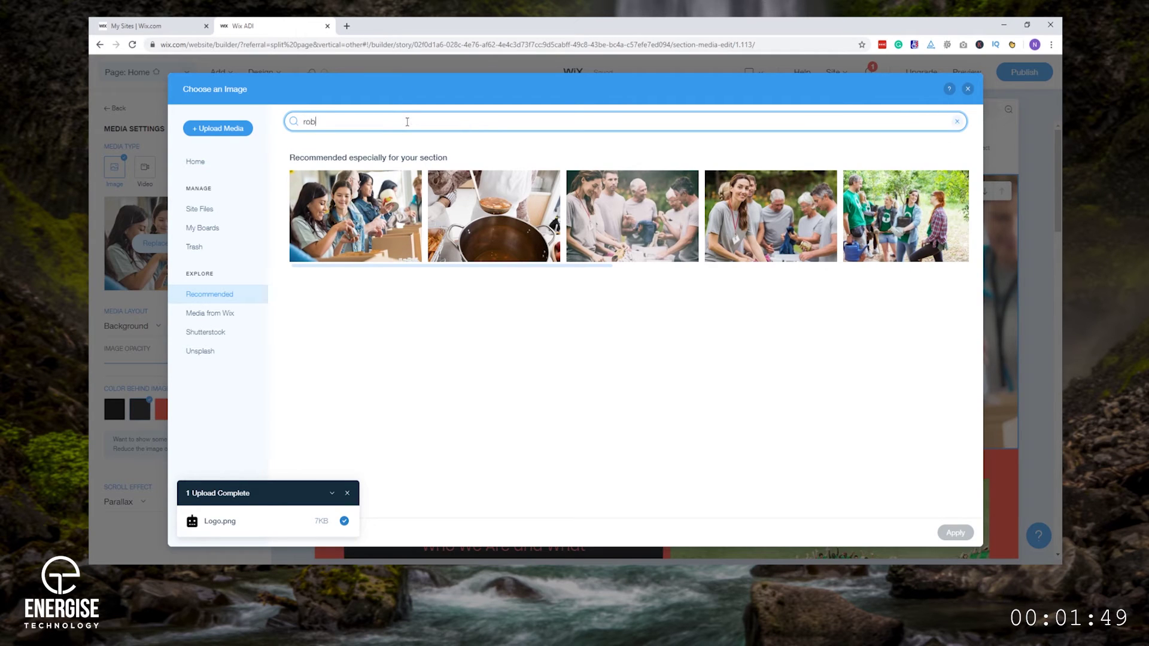
type("ot")
key("Return")
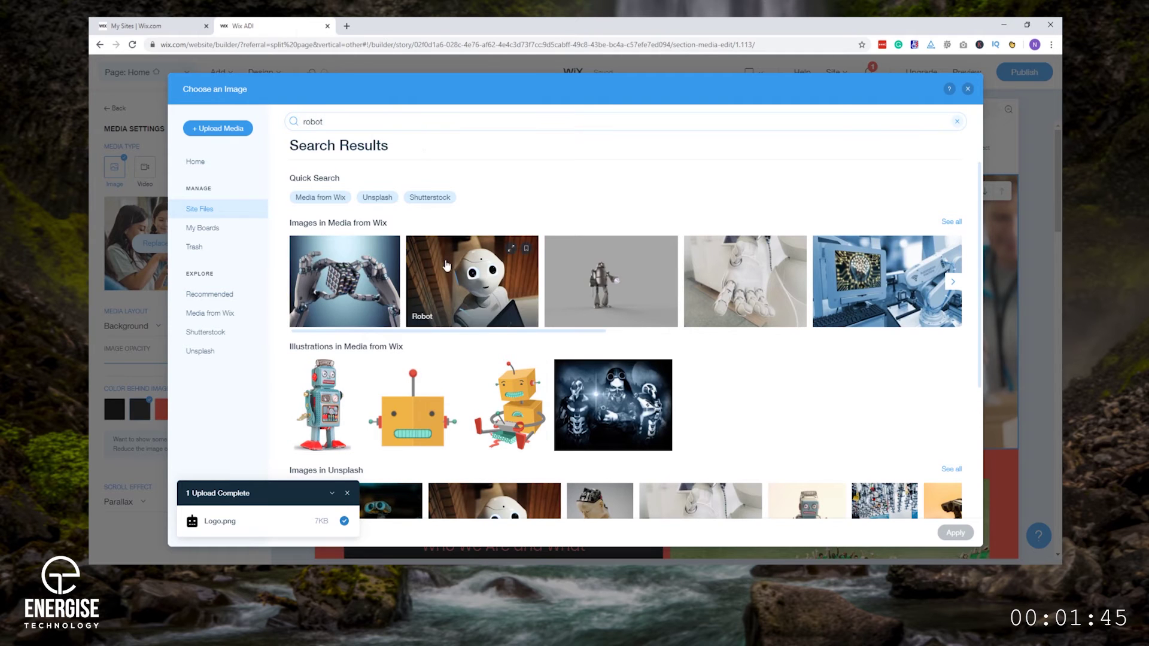
left_click(458, 285)
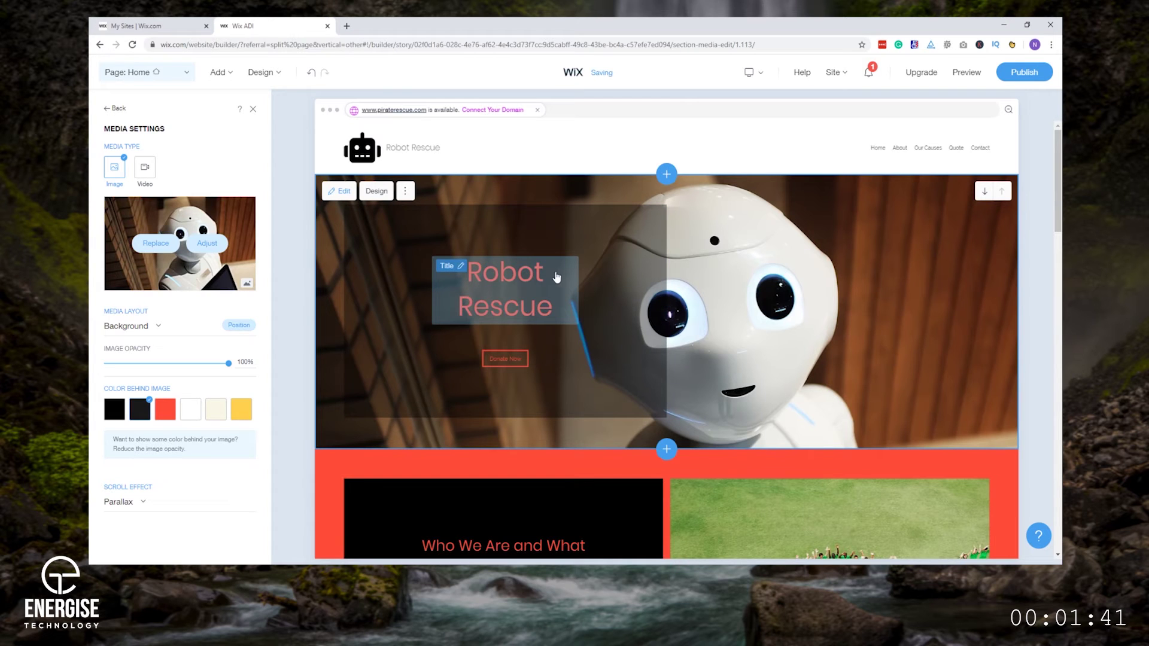
Make the Robot Rescue title white and the Donate Now button white-outlined
left_click(450, 265)
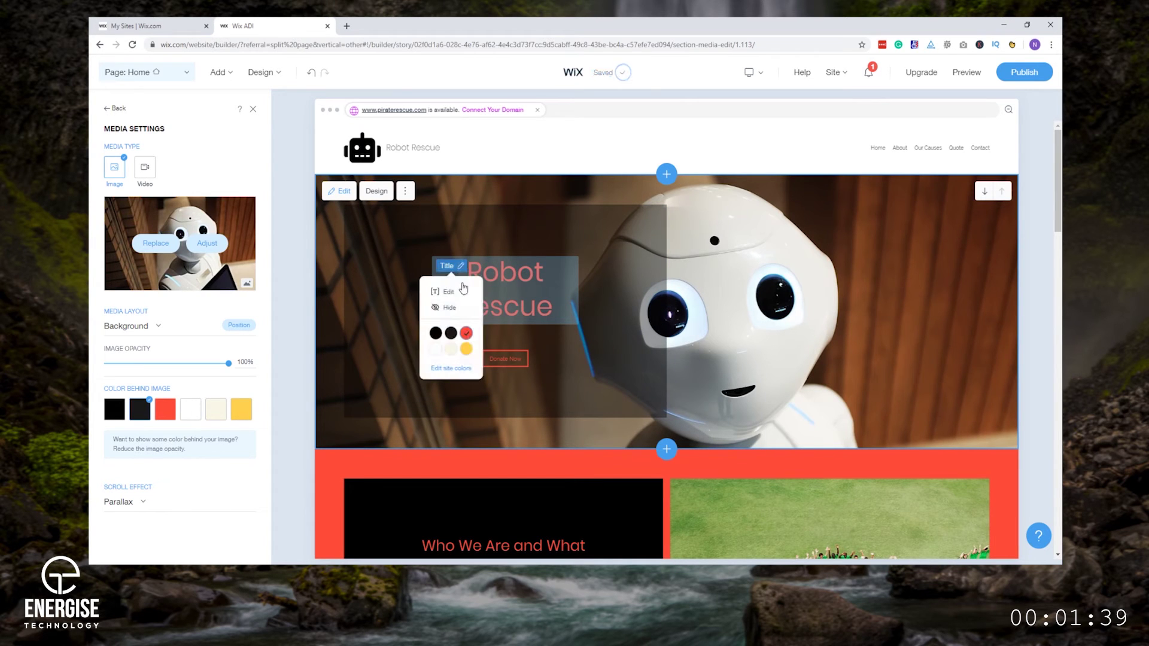
left_click(436, 351)
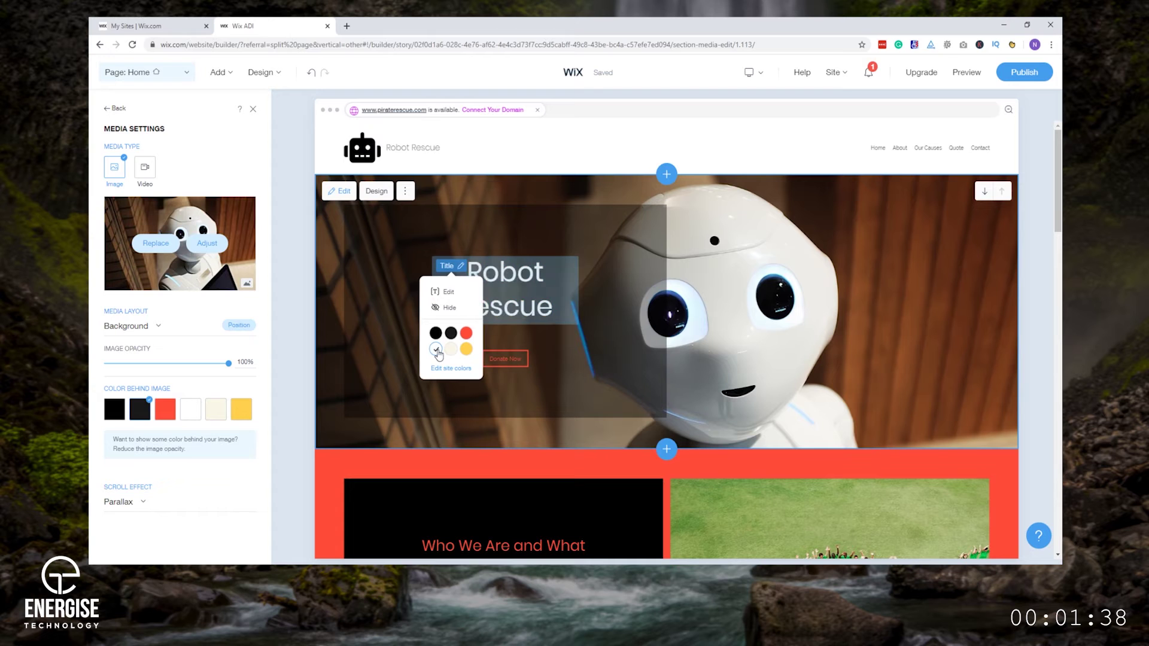
left_click(525, 357)
left_click(503, 443)
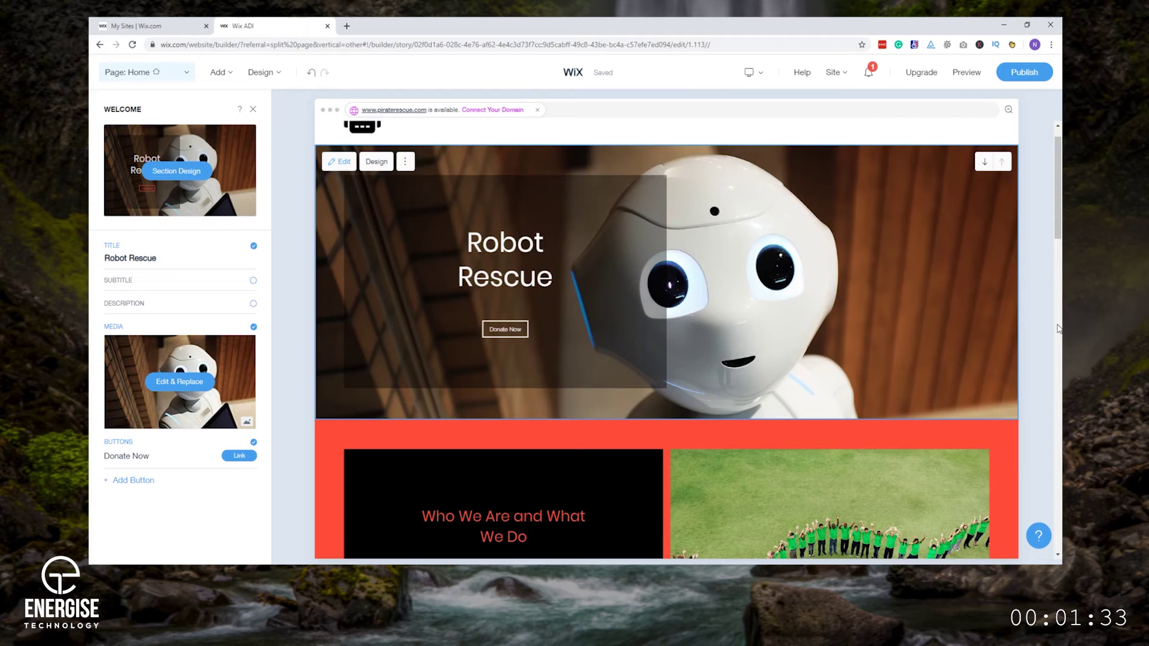
Apply the second colour scheme to the 'Who We Are and What We Do' section
scroll(914, 312, "down", 1)
scroll(914, 312, "down", 1)
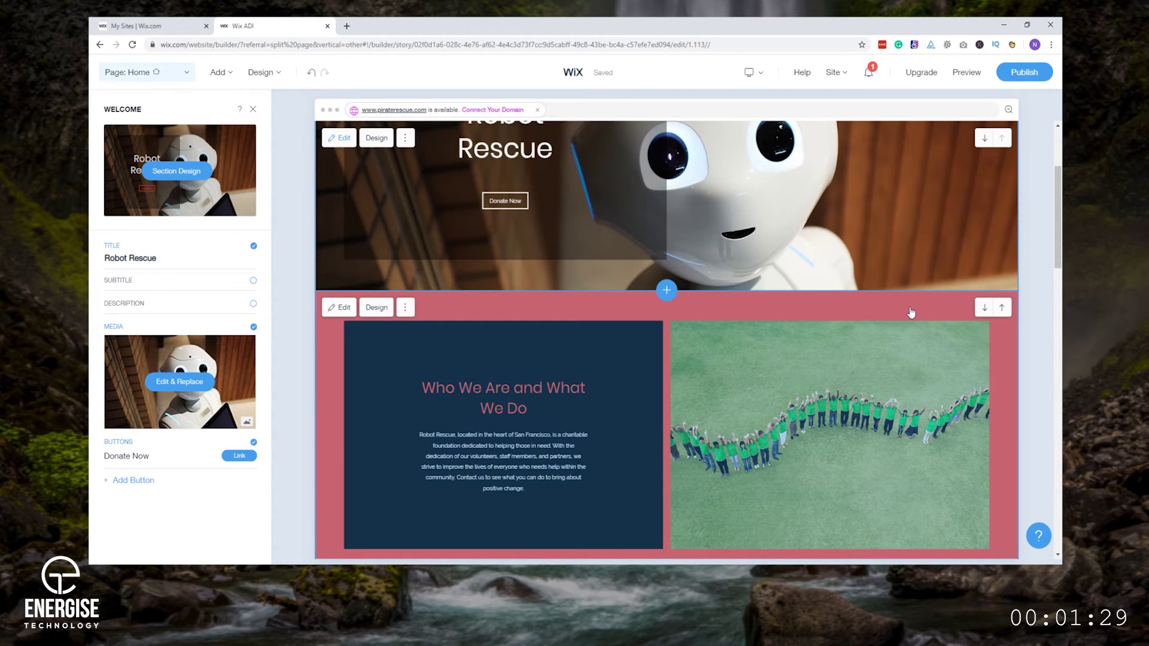
left_click(910, 310)
left_click(378, 213)
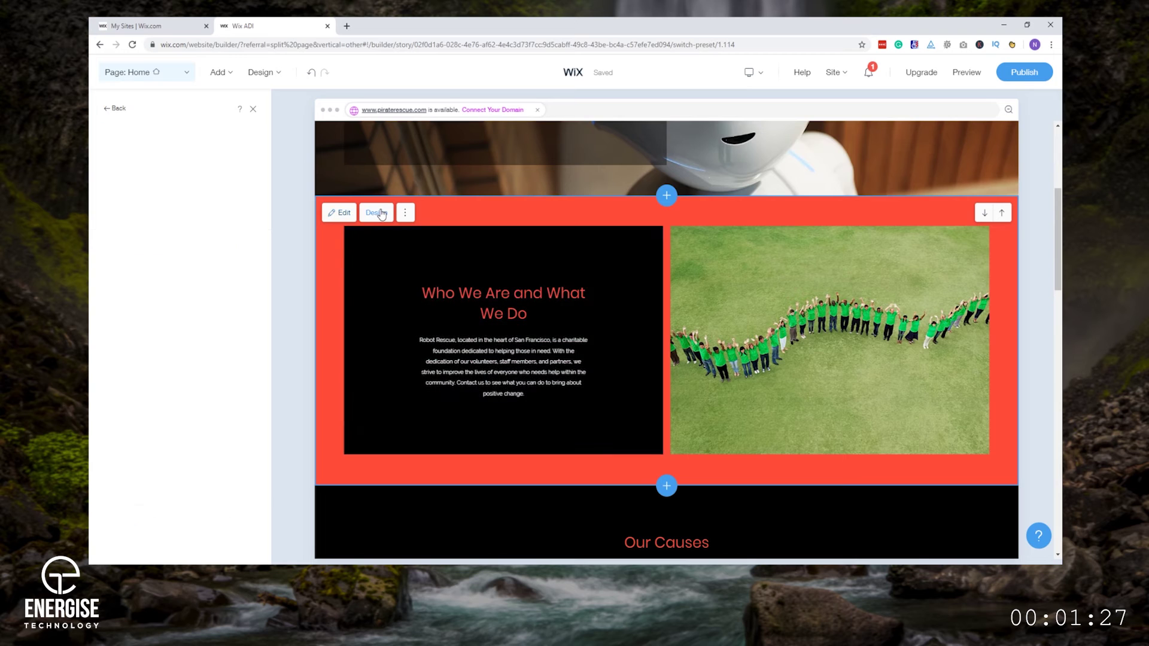
scroll(215, 345, "down", 2)
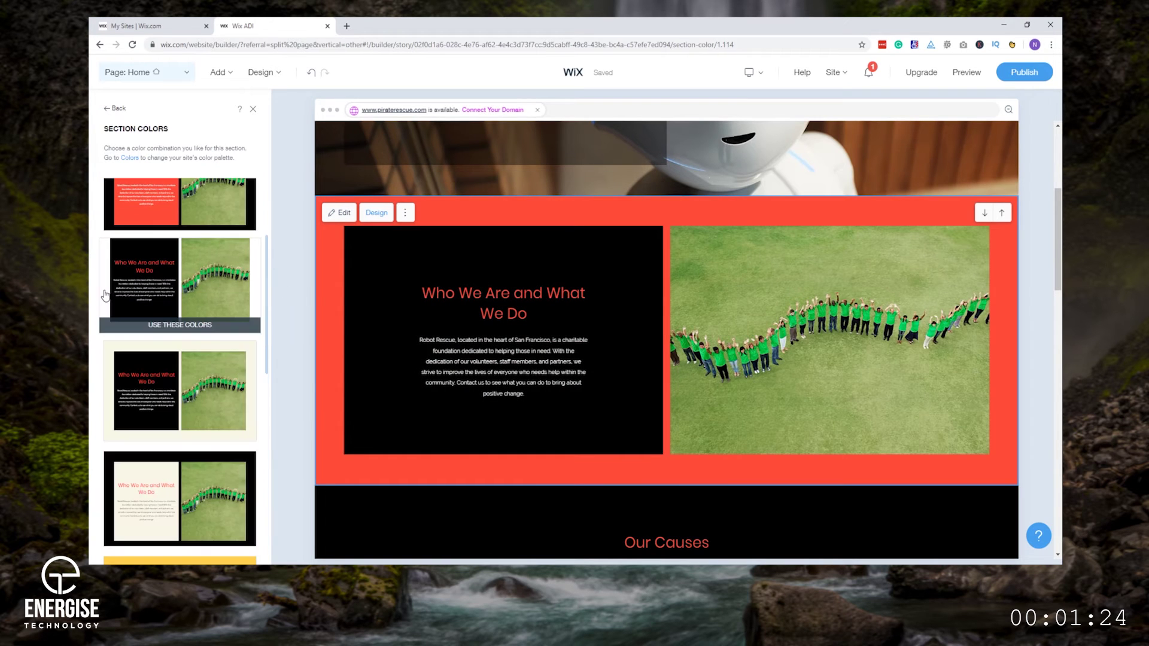
left_click(105, 295)
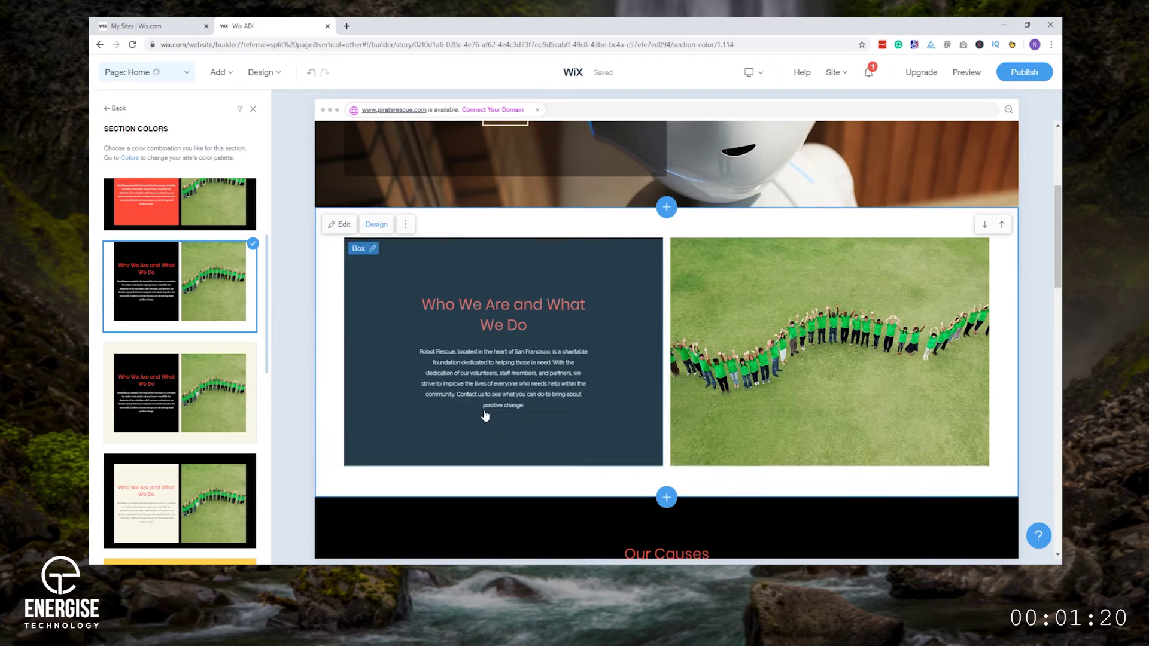
left_click(461, 353)
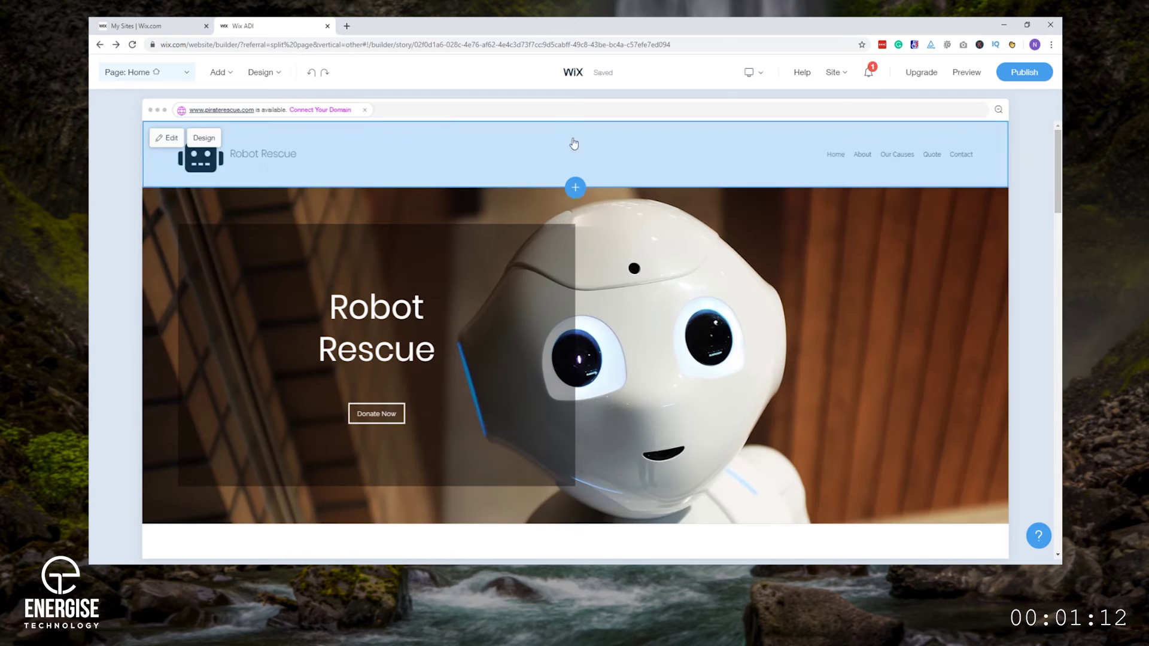
Add the first FAQ Help Center section layout to the top of the home page
left_click(218, 72)
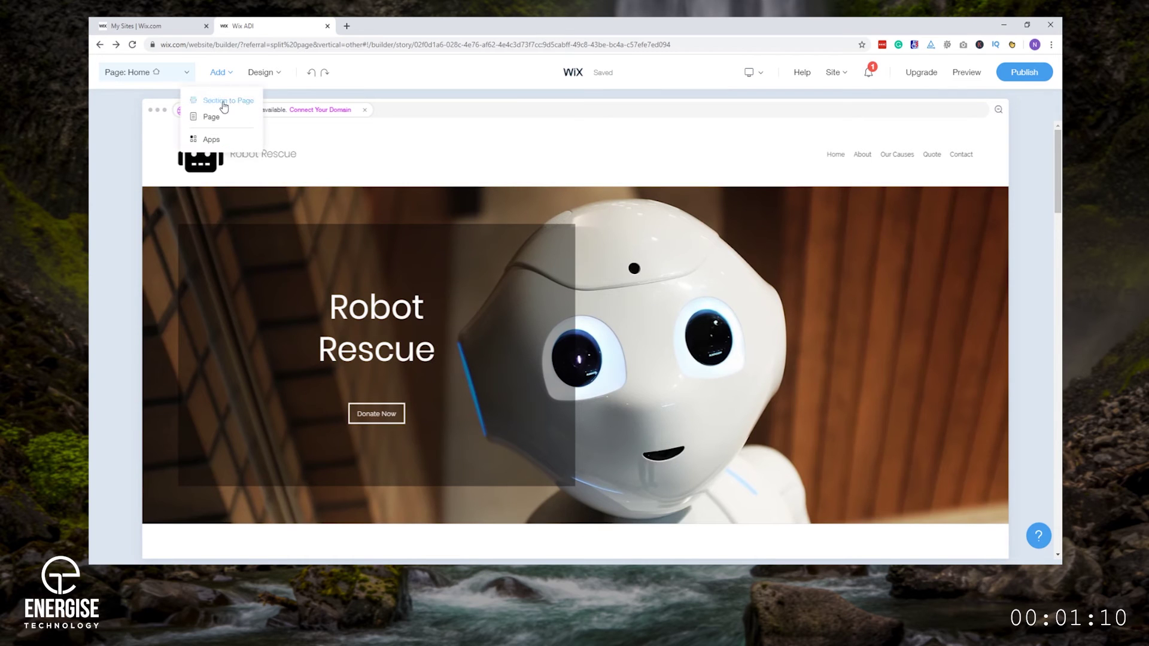
left_click(223, 103)
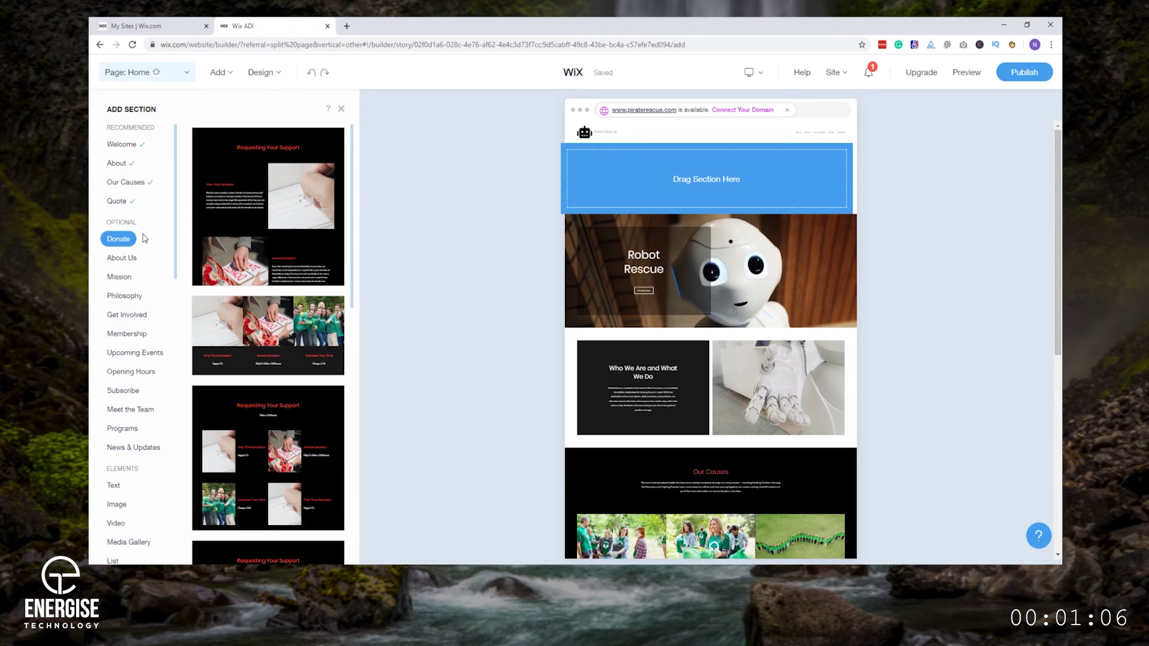
scroll(126, 323, "down", 2)
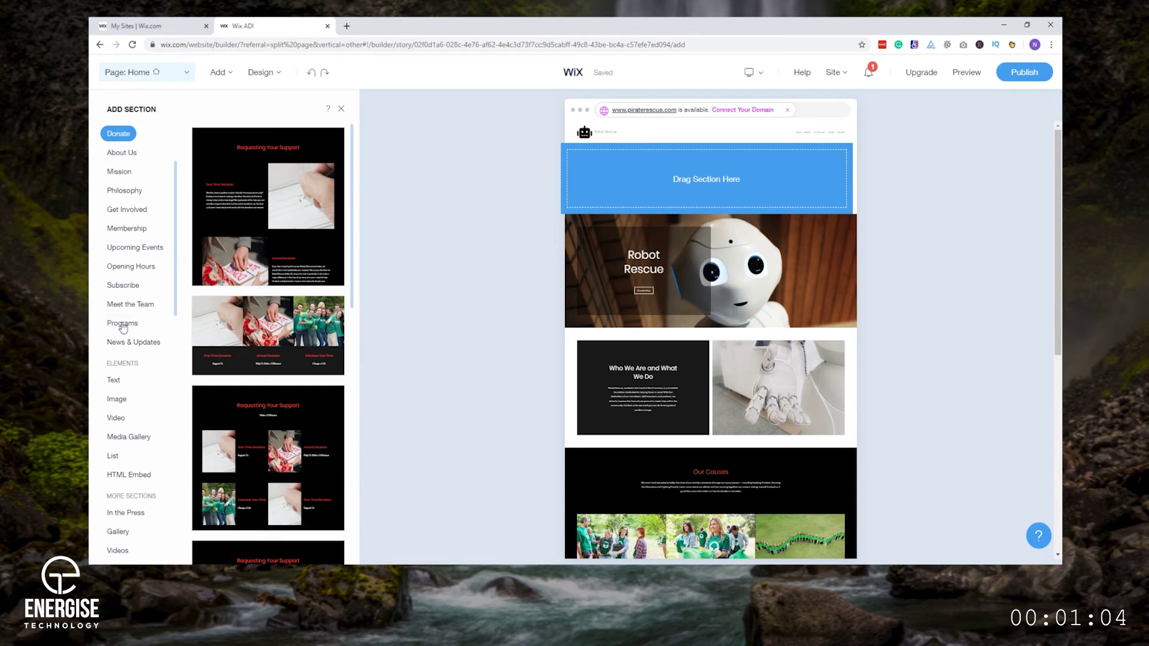
scroll(114, 440, "down", 1)
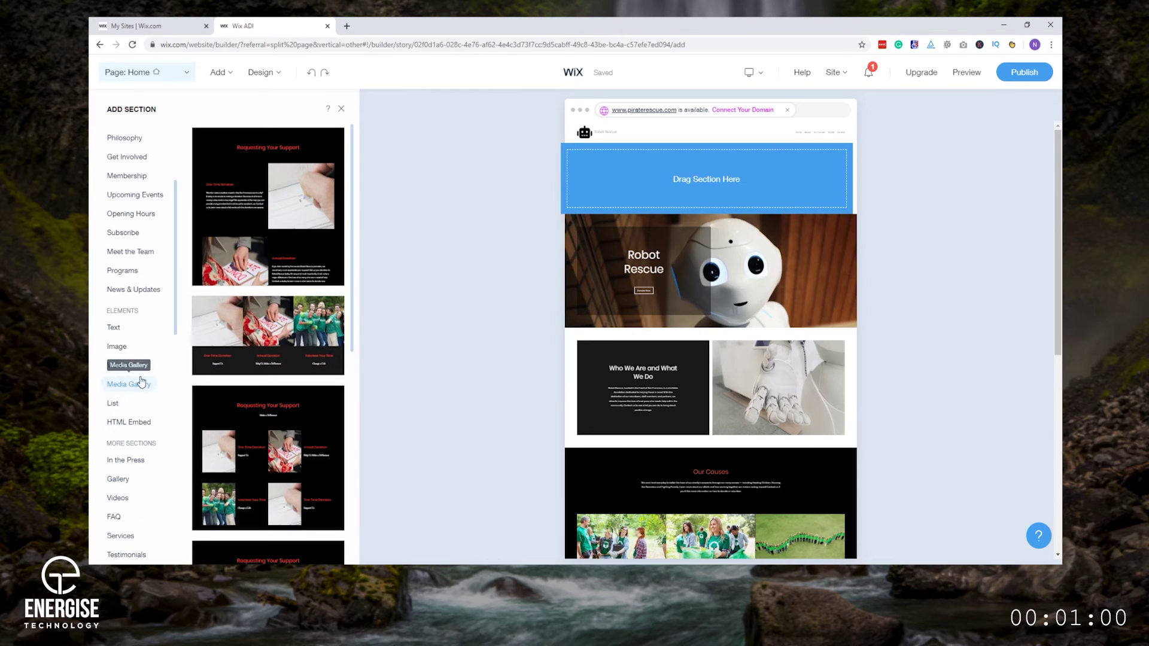
scroll(150, 419, "down", 2)
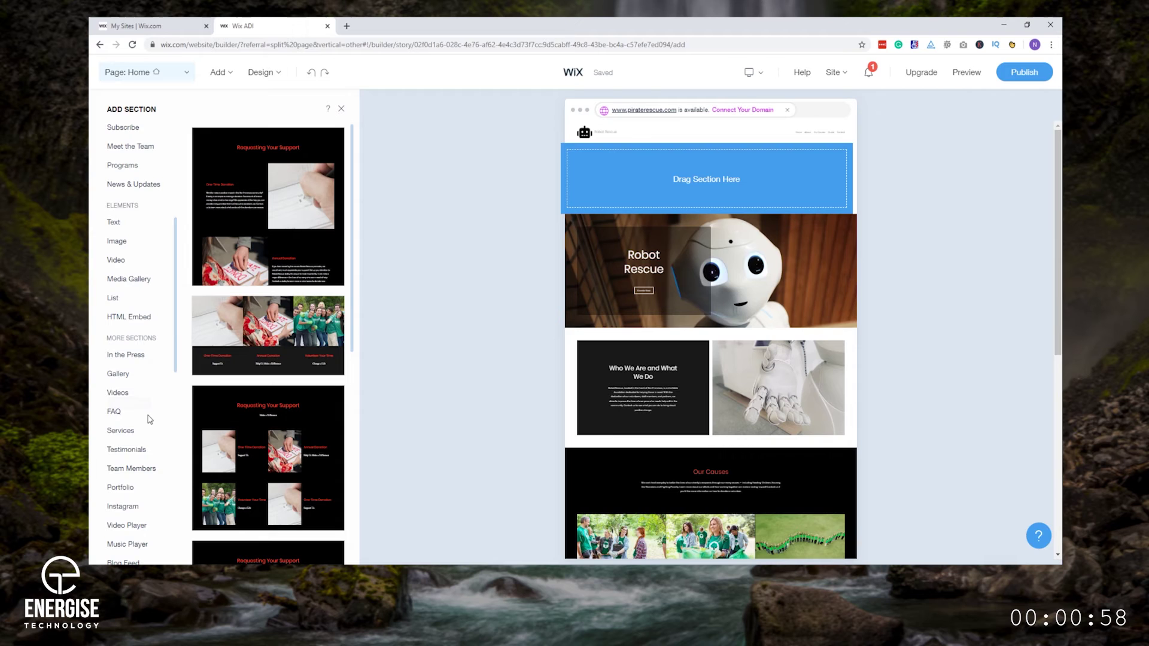
scroll(148, 417, "down", 1)
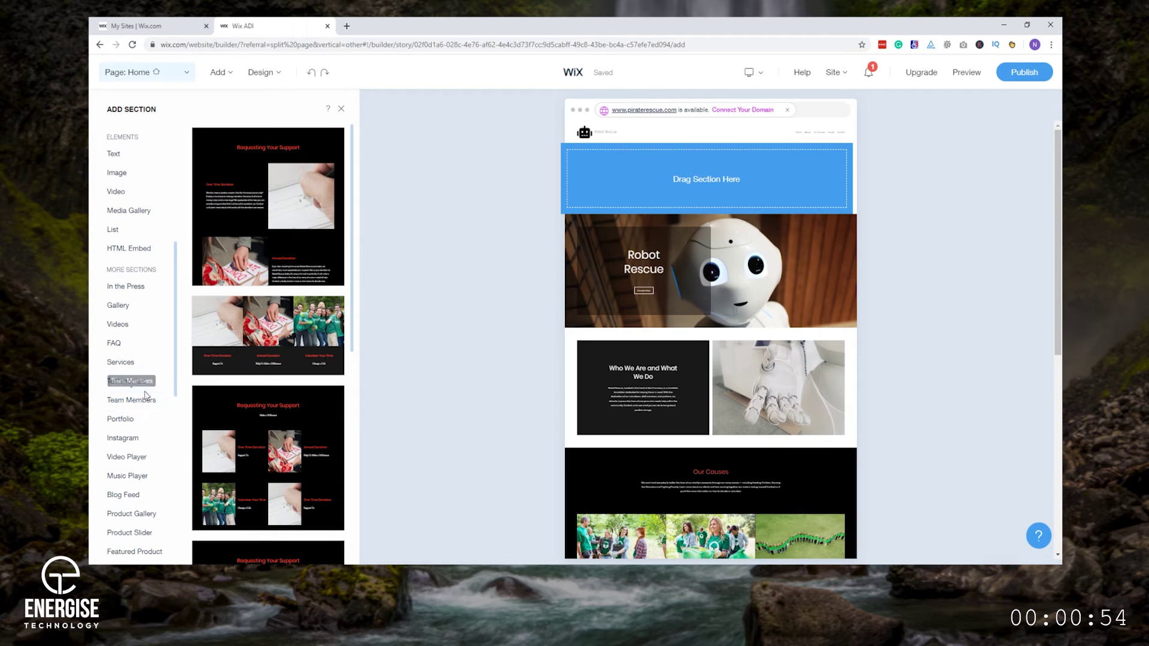
left_click(115, 344)
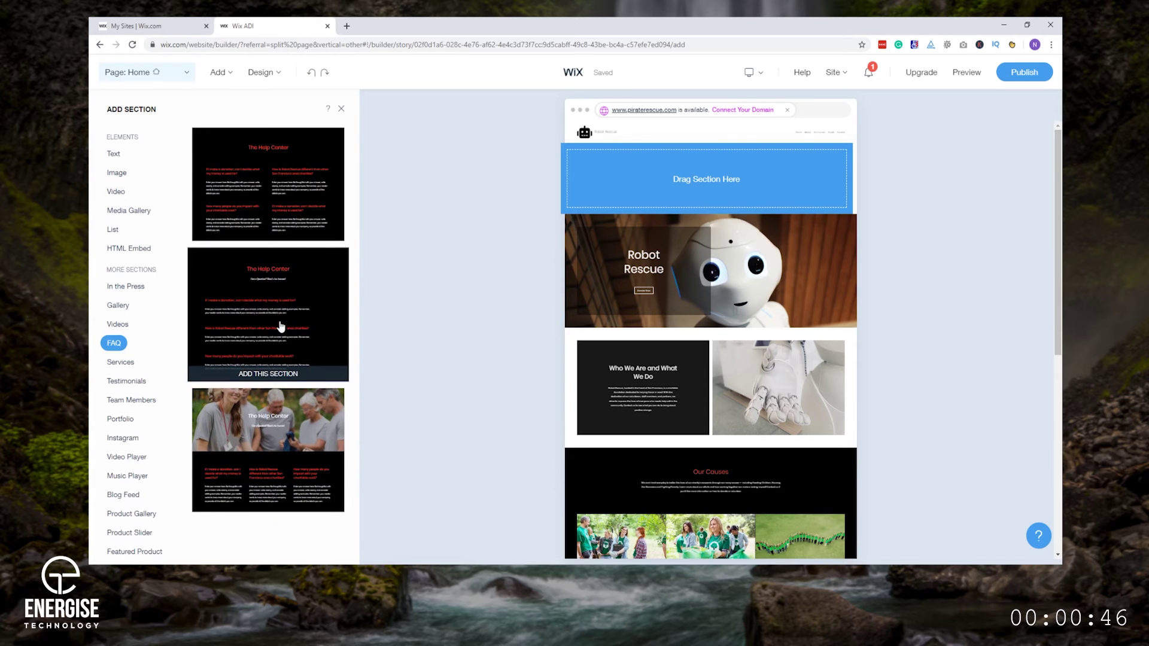
mouse_move(275, 218)
left_mouse_down()
mouse_move(601, 258)
mouse_move(721, 446)
mouse_move(731, 428)
left_mouse_up()
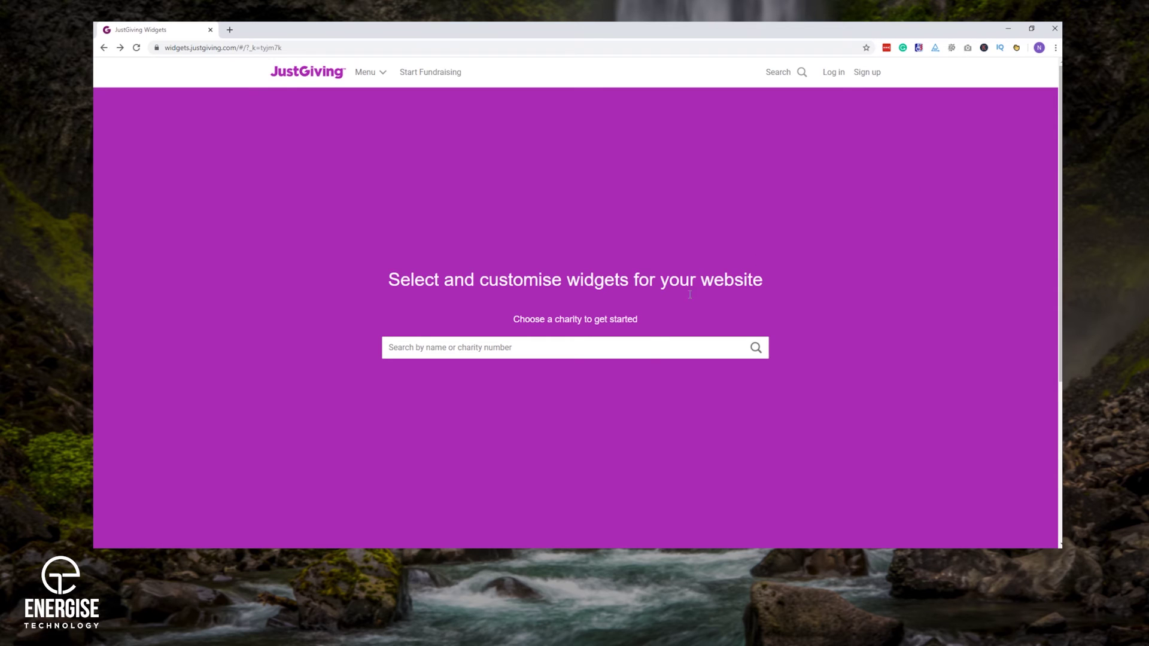
Search JustGiving for 'versus art' and pick Versus Arthritis as the charity
left_click(647, 346)
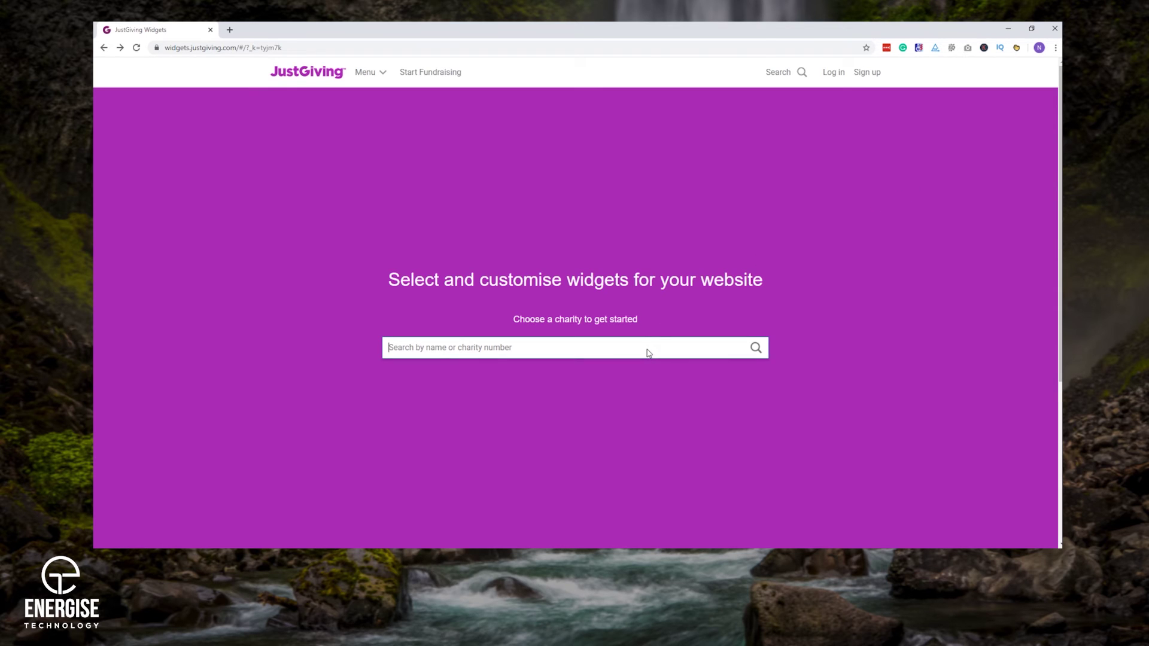
type("versus art")
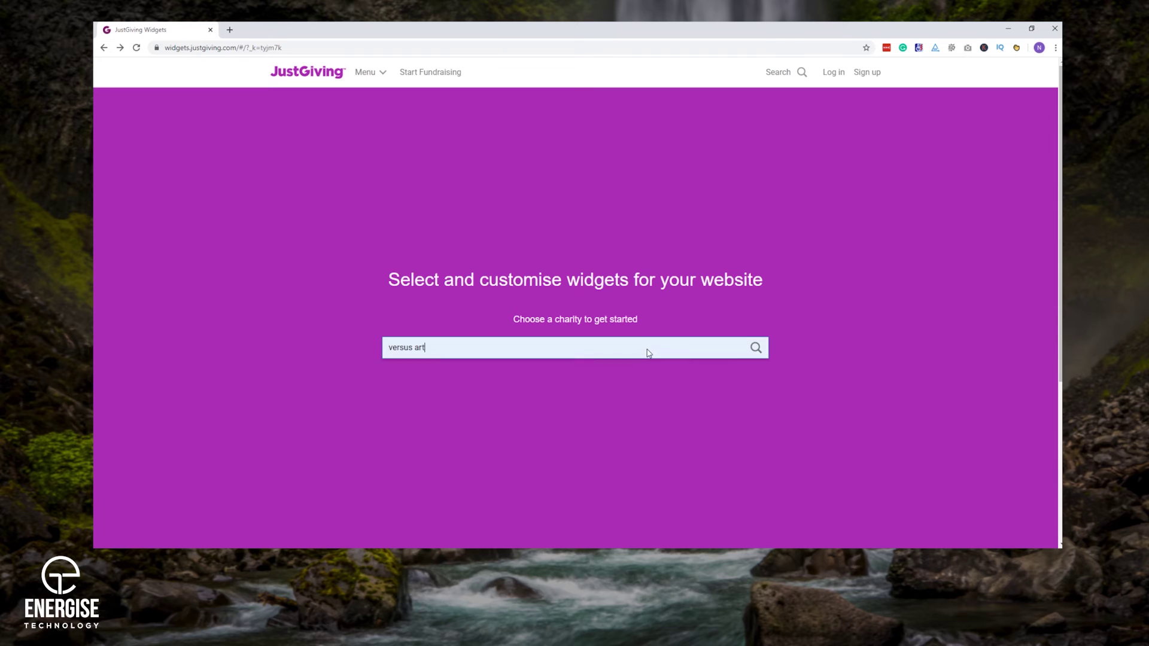
left_click(547, 372)
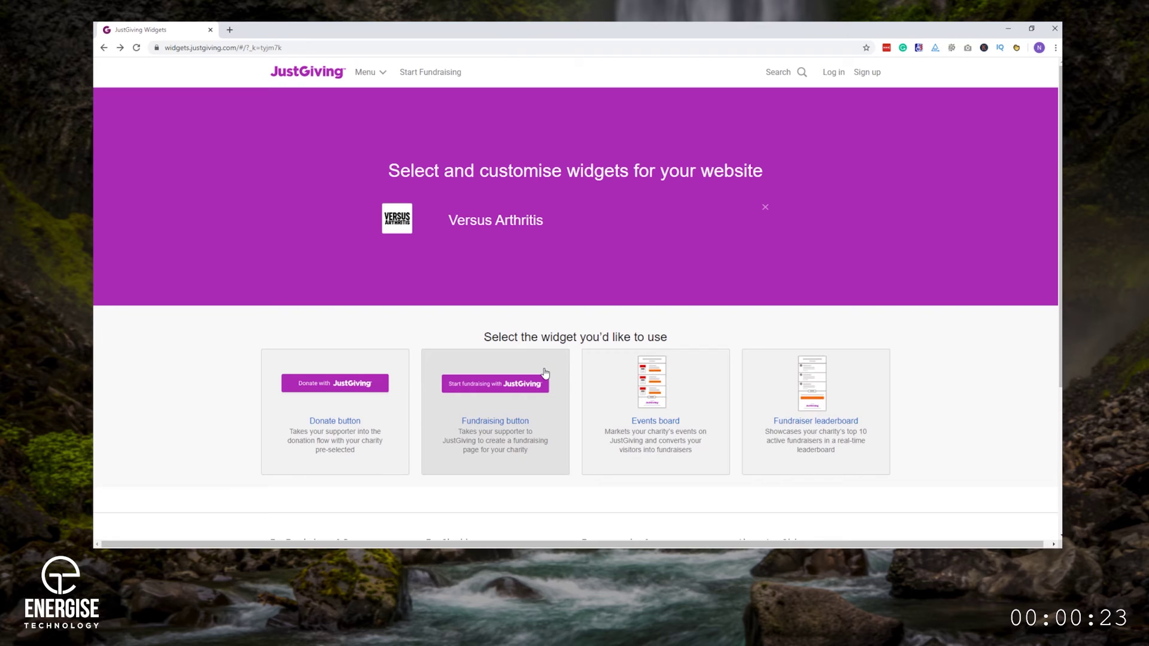
Set up a large Donate with JustGiving button and select its embed code
left_click(357, 430)
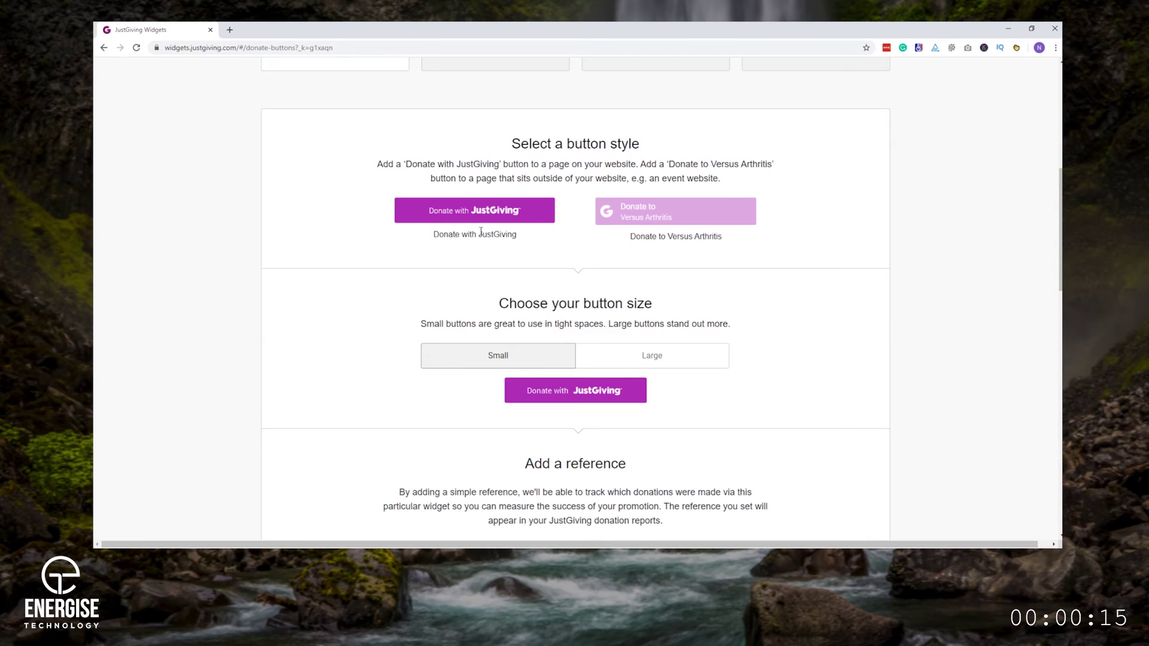
left_click(660, 359)
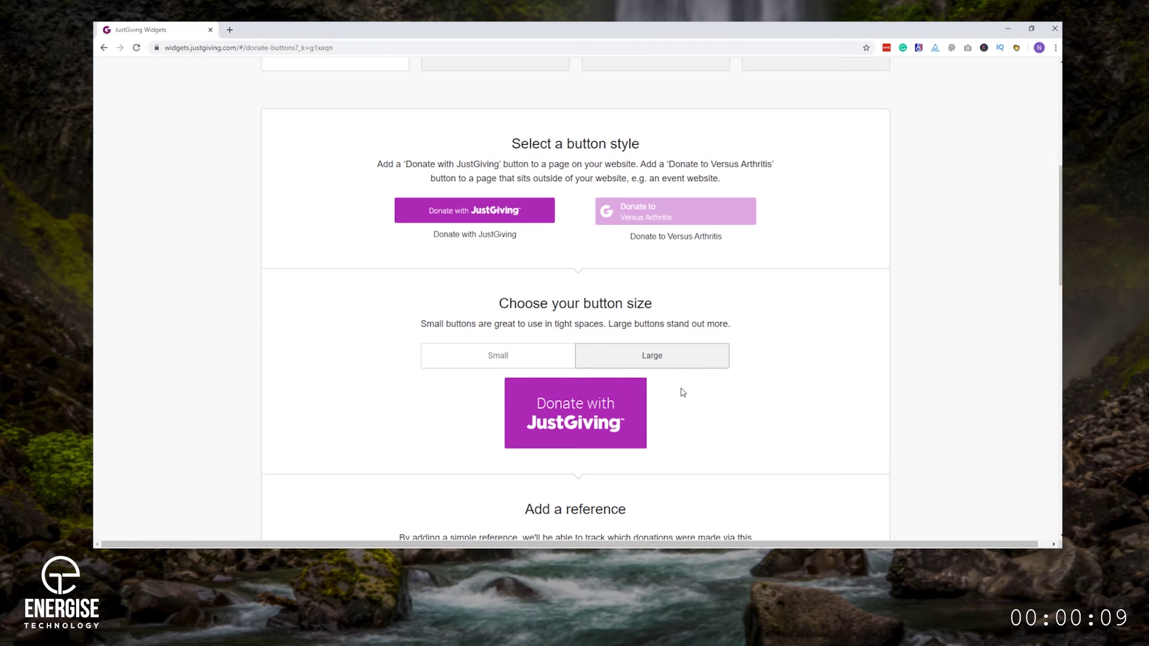
scroll(682, 392, "down", 2)
scroll(681, 390, "down", 3)
scroll(681, 389, "down", 2)
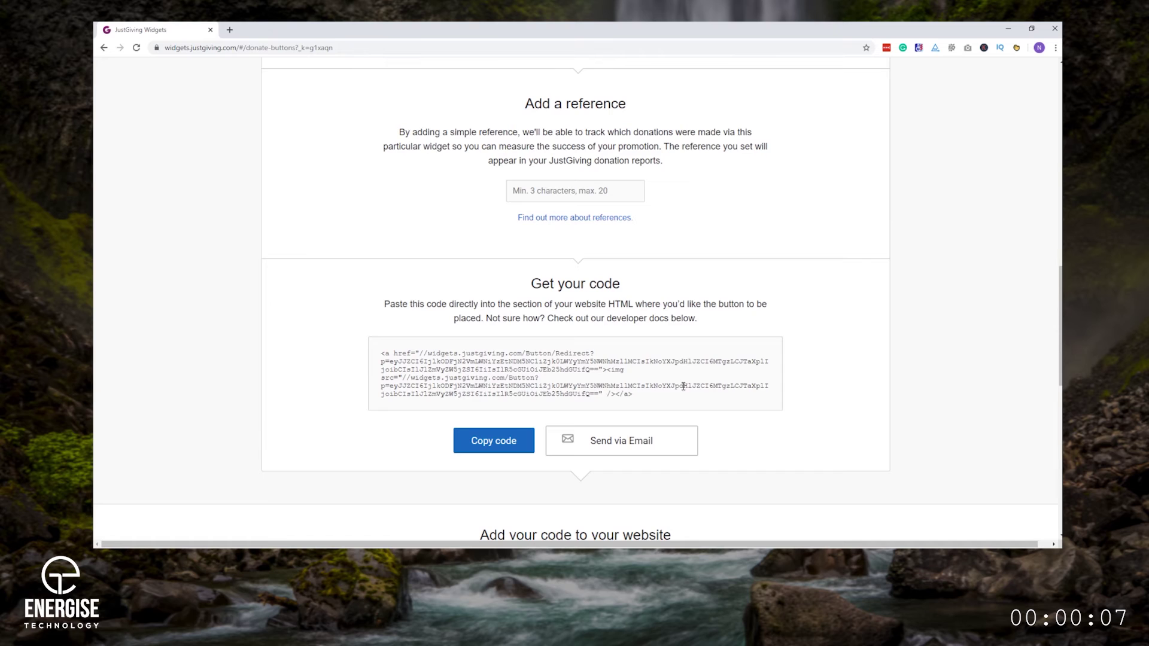
left_click_drag(642, 396, 368, 344)
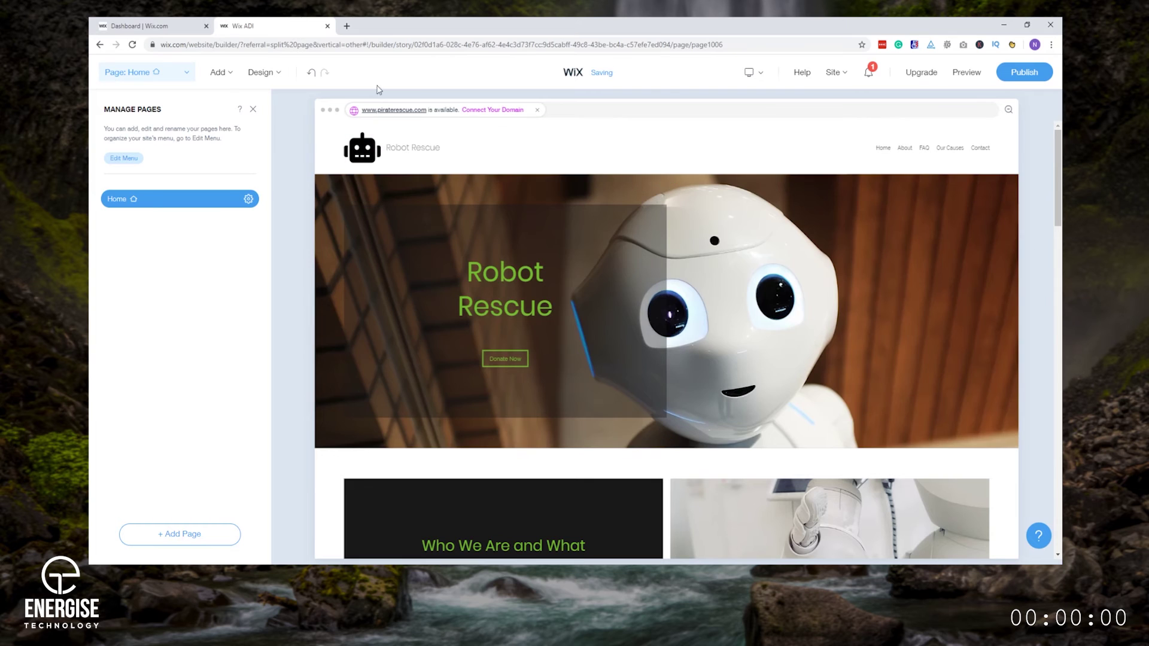
Add a new Donate page from the first Donate template
left_click(219, 72)
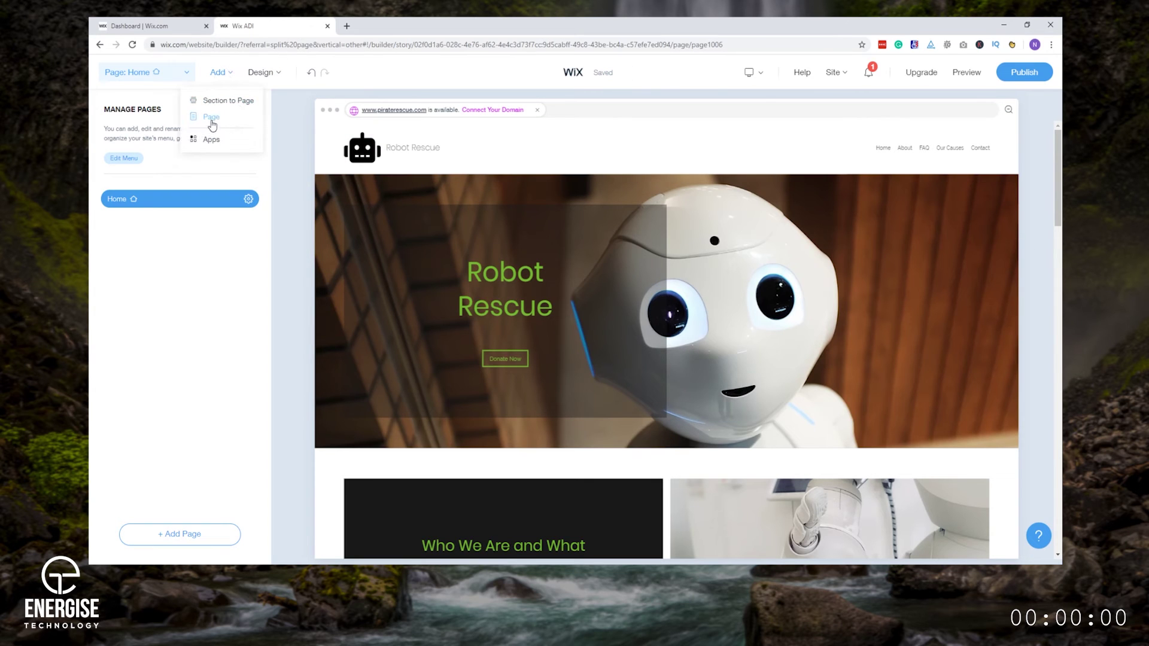
left_click(213, 117)
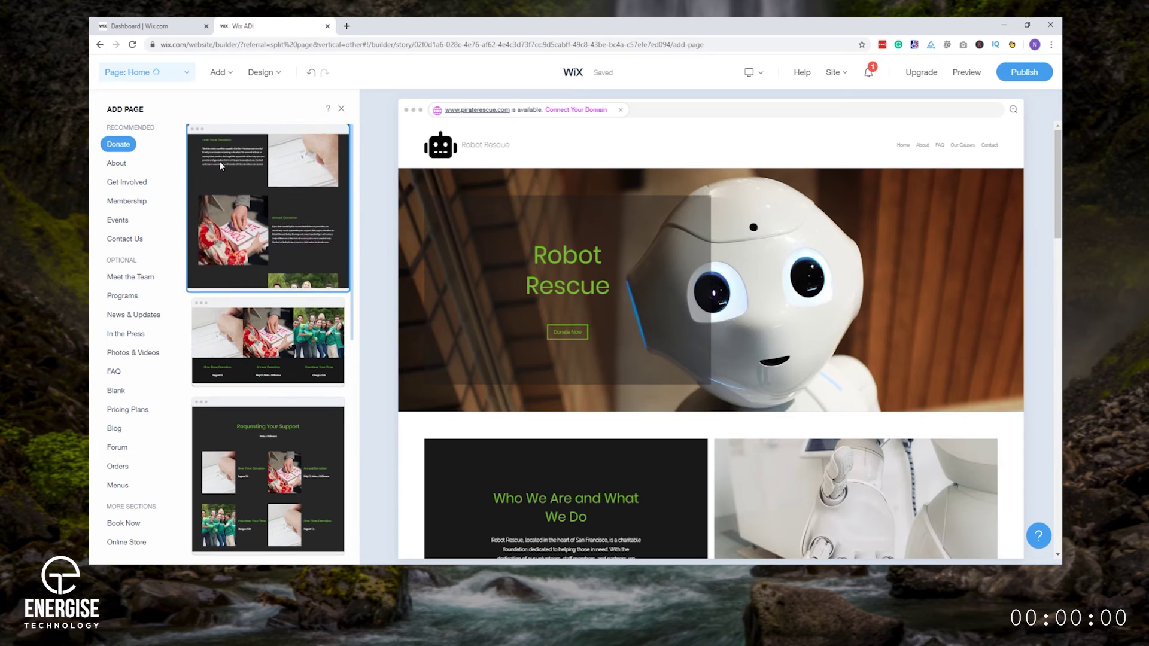
left_click(219, 165)
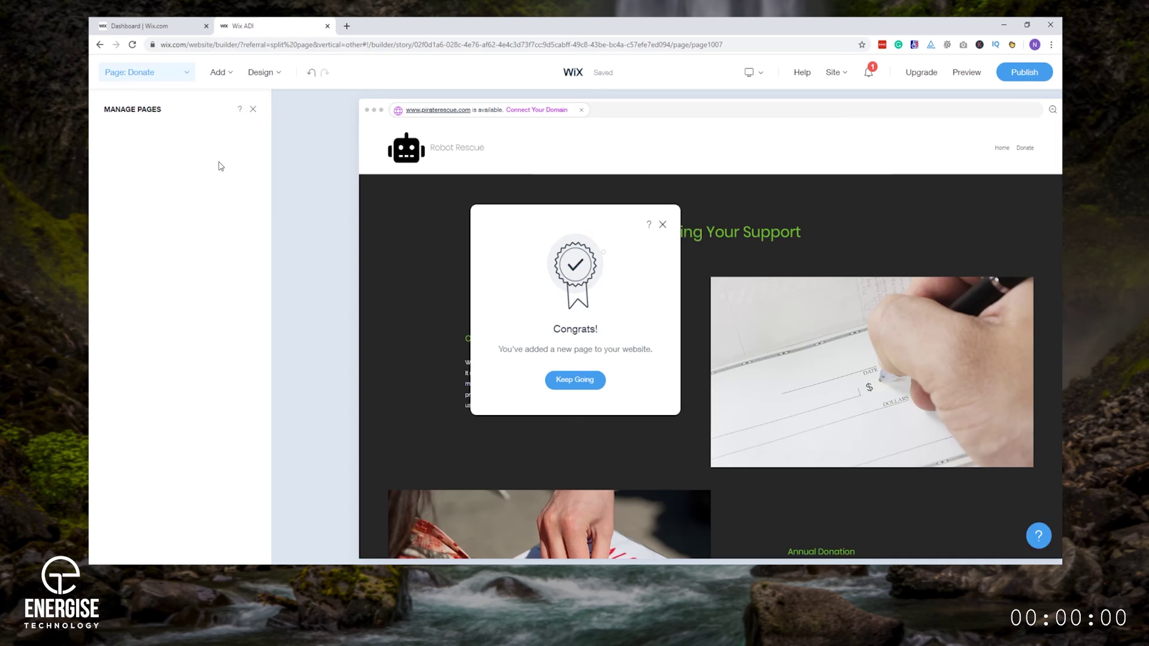
left_click(597, 386)
mouse_move(575, 286)
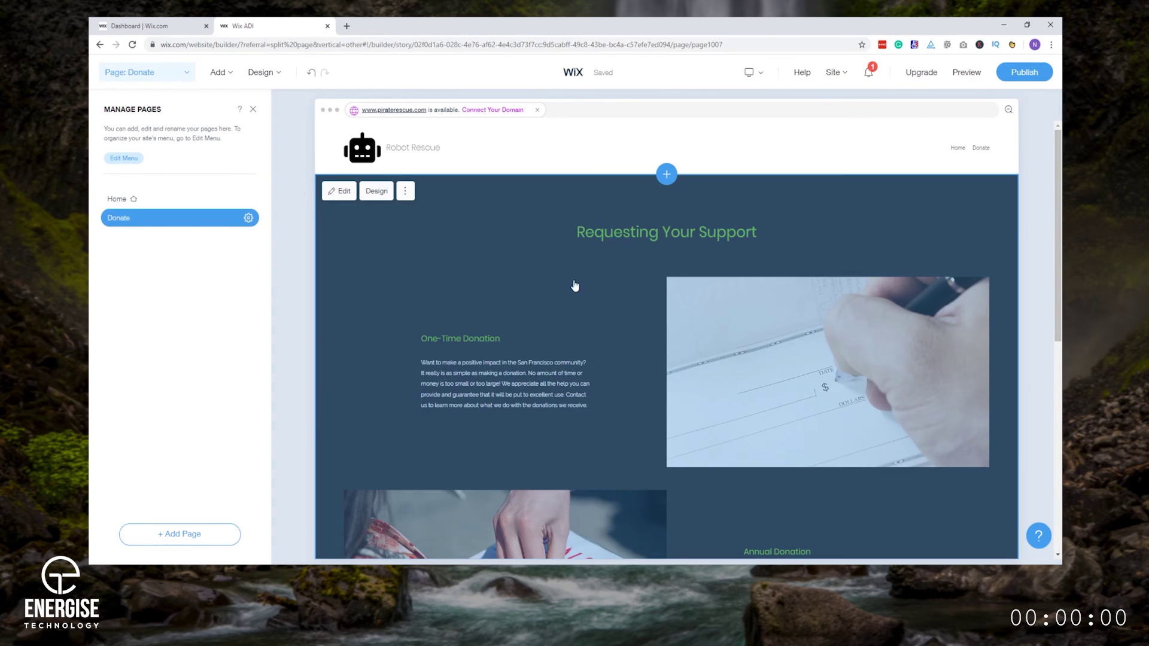
Delete the Donate page's Requesting Your Support section
left_click(411, 191)
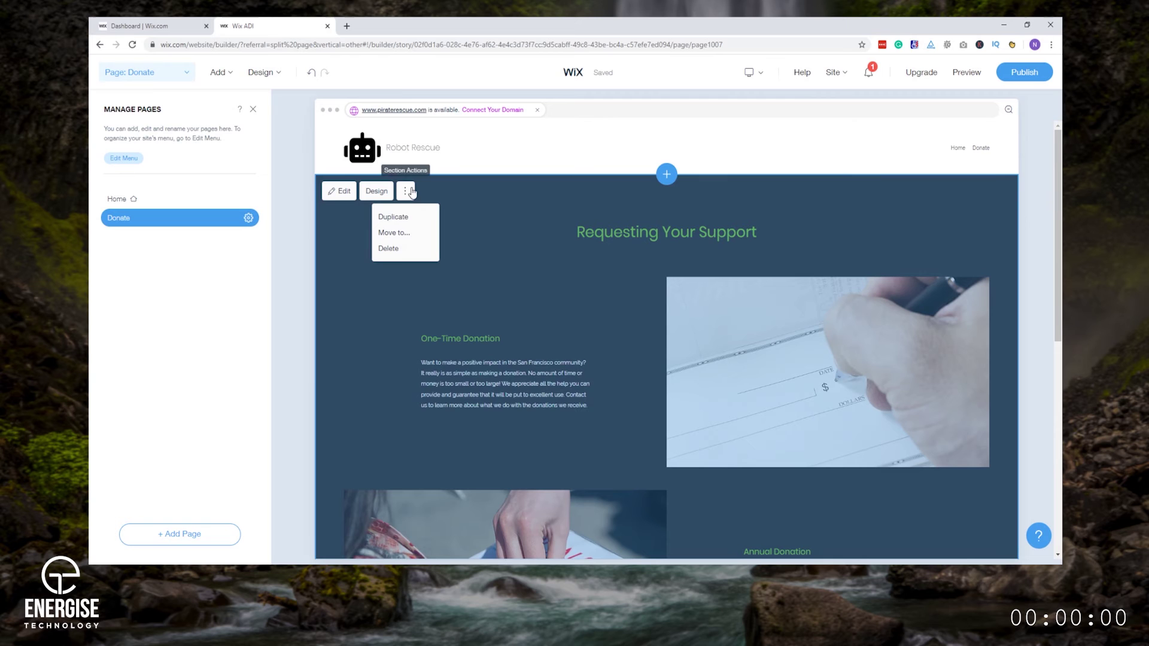
left_click(389, 248)
left_click(575, 376)
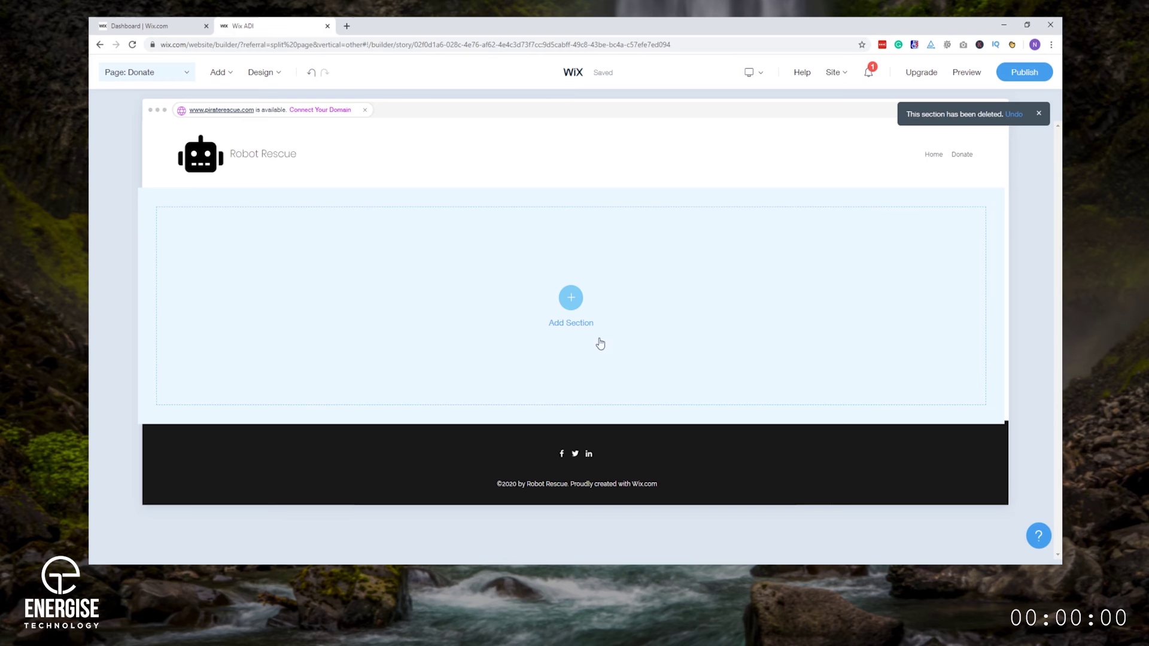
Drop the second HTML Embed layout into the empty Donate page's section slot
left_click(578, 305)
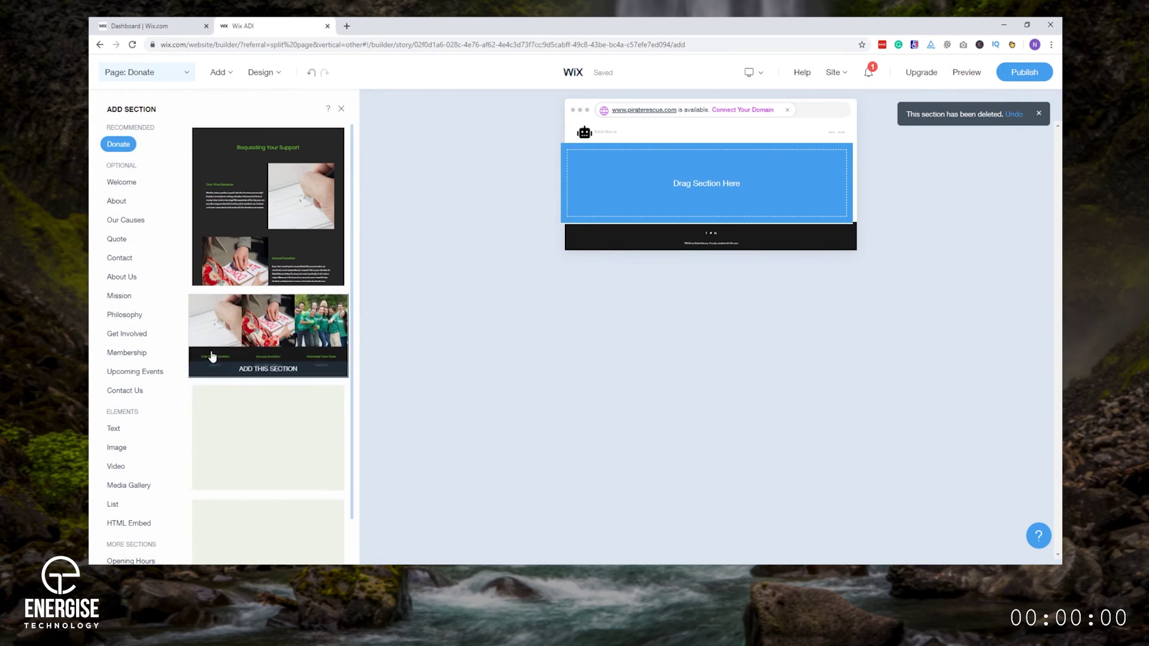
scroll(171, 374, "down", 2)
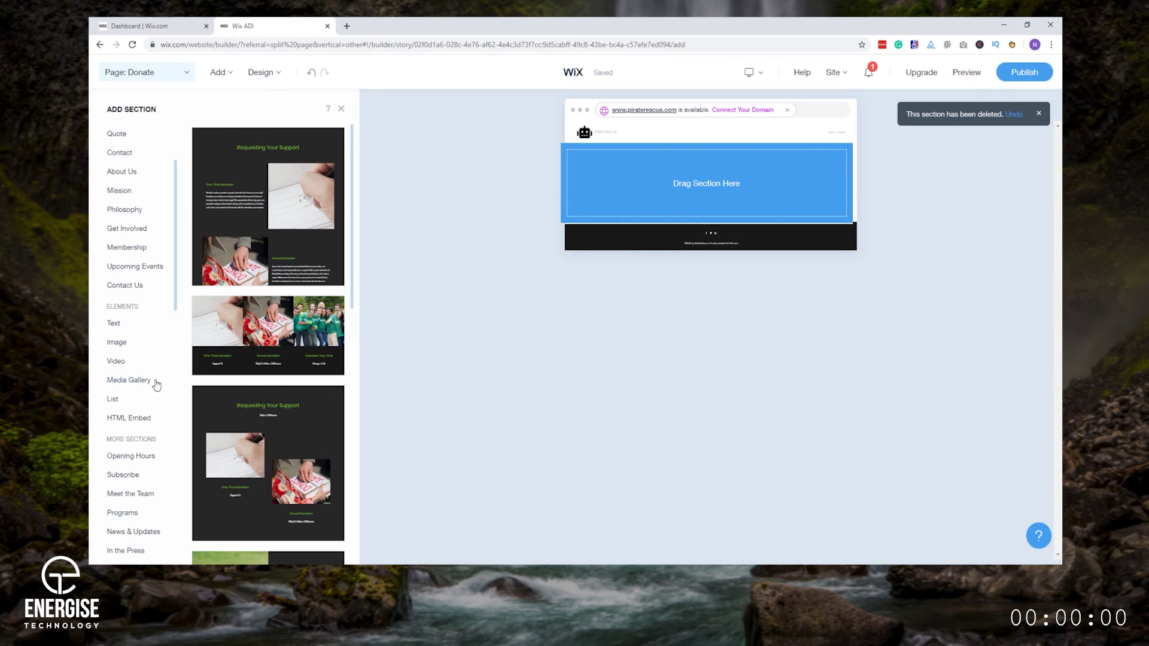
left_click(130, 419)
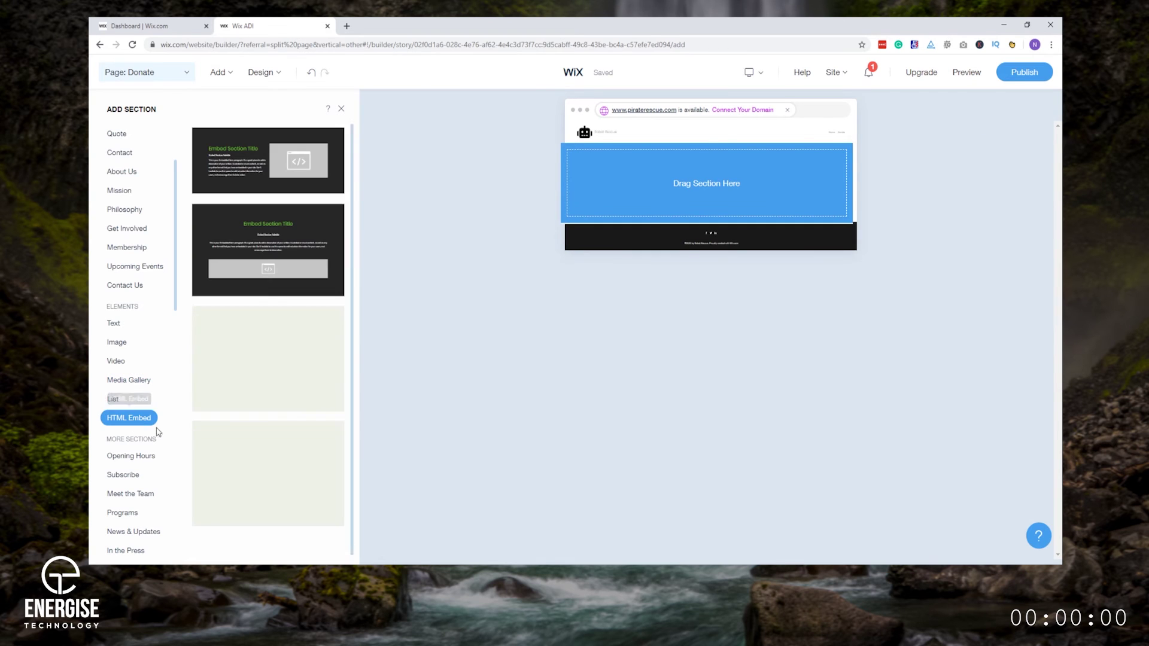
left_click_drag(249, 284, 721, 168)
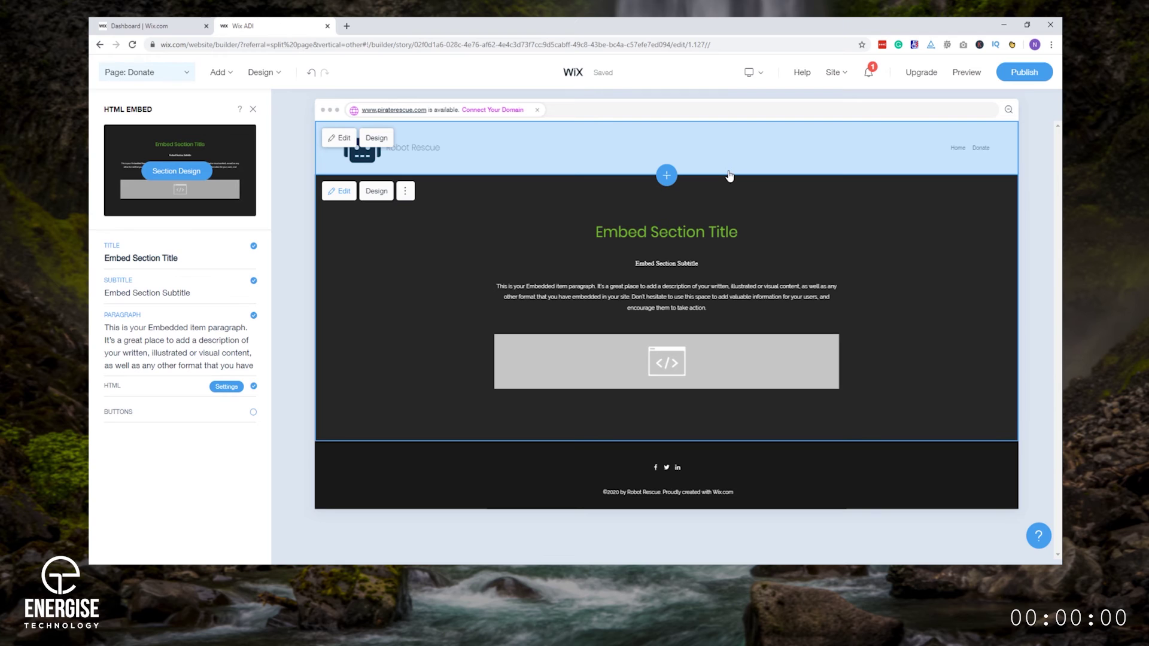
Title the embed section 'Donate' and paste the JustGiving button code as HTML
left_click(700, 235)
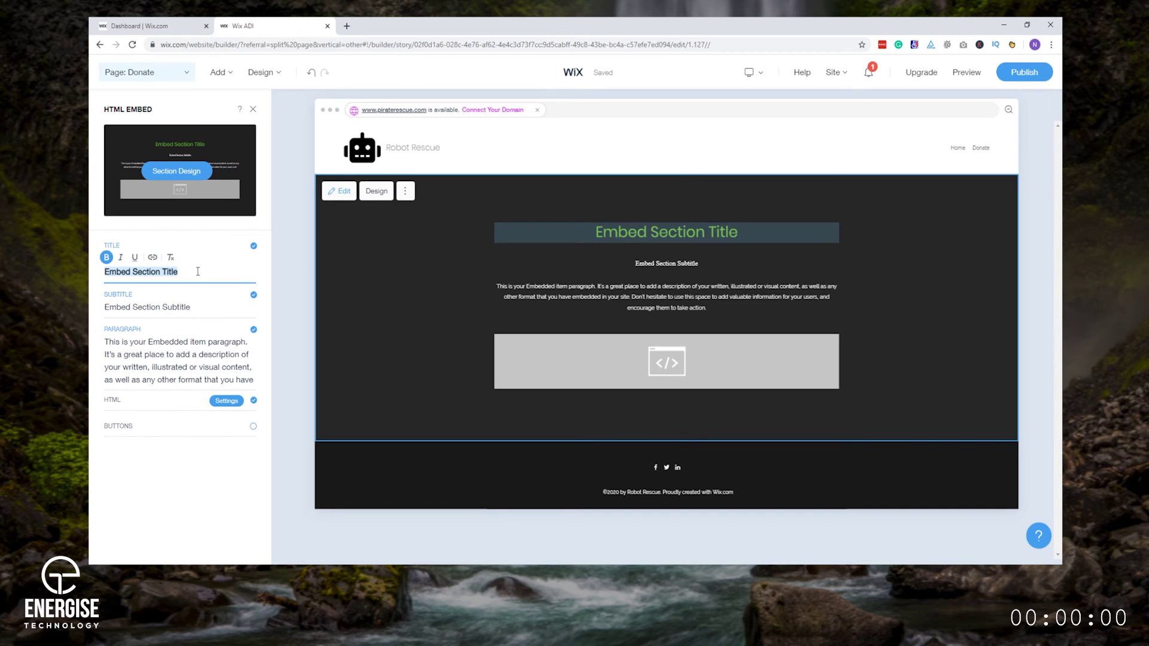
type("Donate")
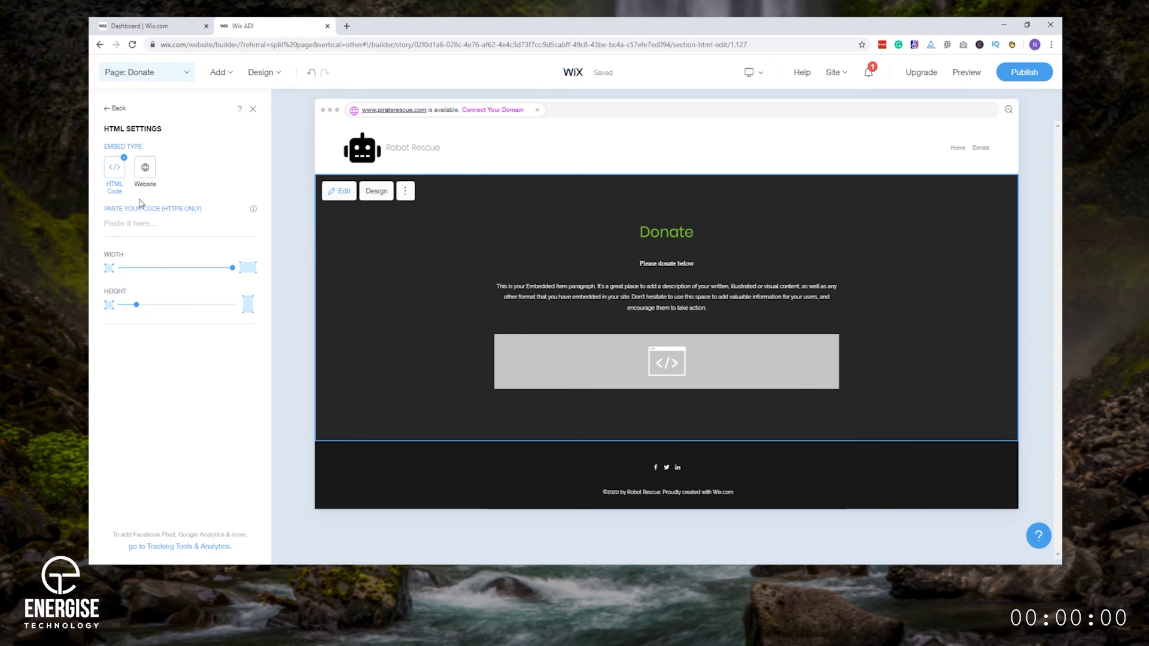
left_click(144, 216)
left_click(153, 228)
type("<a href=\"//widgets.justgiving.com/Button/Redirect?p=eyJJZCI6IjU2MGM2NDQ3LWM5MDEtNGZhNy05NGI5LTFjMzY2OWQ5ZmFkZCIsIkNoYXJpdHlJZCI6MTgzLCJTaXplIjoibCIsIlJlZmVyZW5jZSI6IiIsIlR5cGUiOiJEb25hdGUifQ==\"><img src=\"//widgets.justgiving.com/Button?p=eyJJZCI6IjU2MGM2NDQ3LWM5MDEtNGZhNy05NGI5LTFjMzY2OWQ5ZmFkZCIsIkNoYXJpdHlJZCI6MTgzLCJTaXplIjoibCIsIlJlZmVyZW5jZSI6IiIsIlR5cGUiOiJEb25hdGUifQ==\" /></a>")
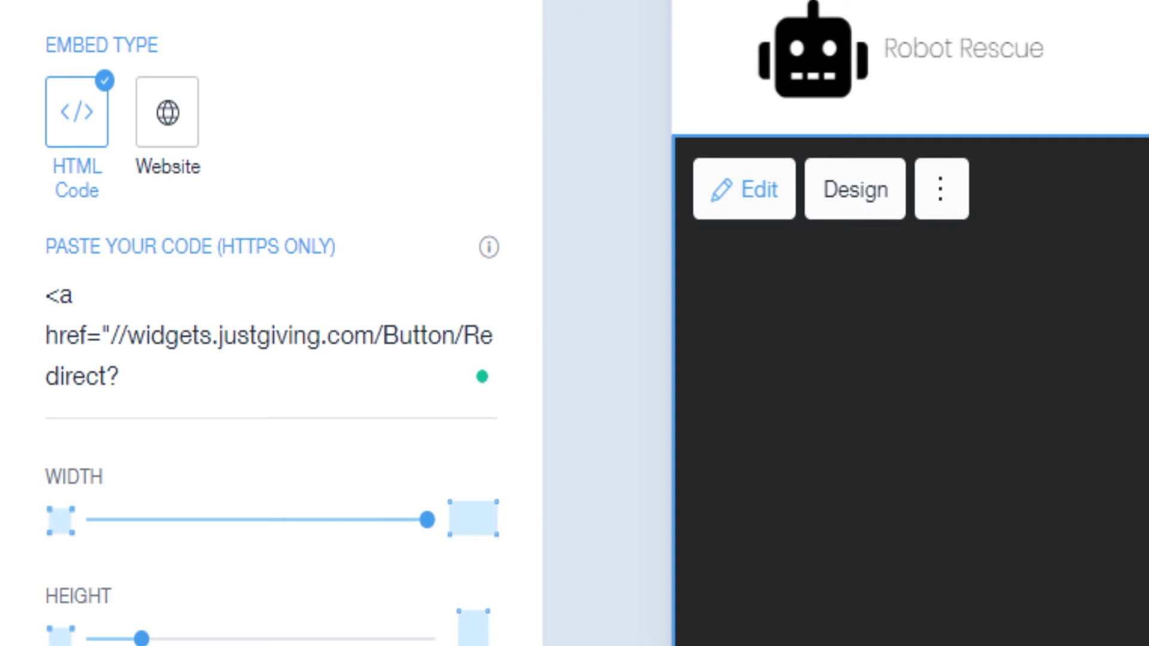
Add target="_blank" to the code's opening link tag so it opens in a new window
key("ctrl+a")
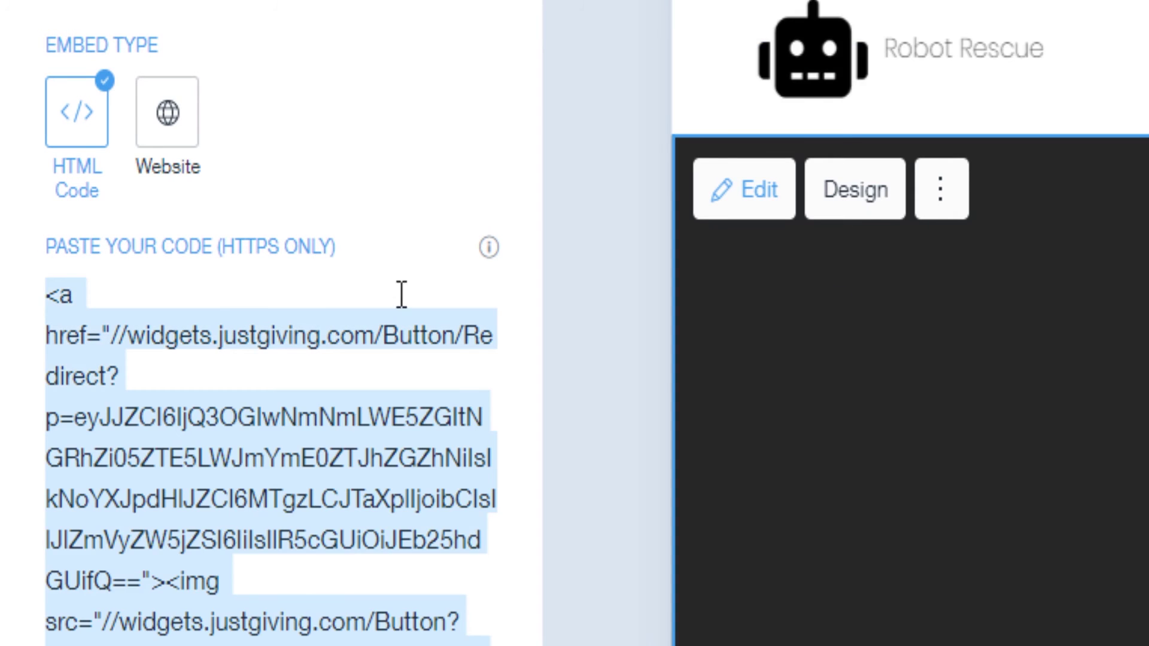
left_click(112, 295)
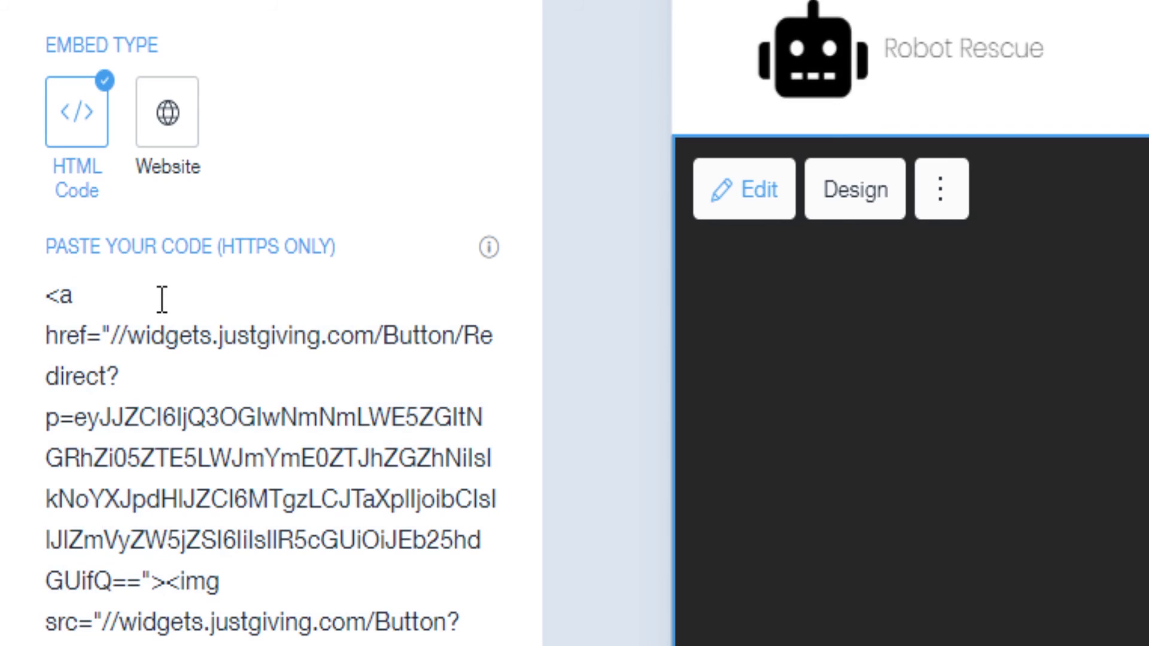
type("target")
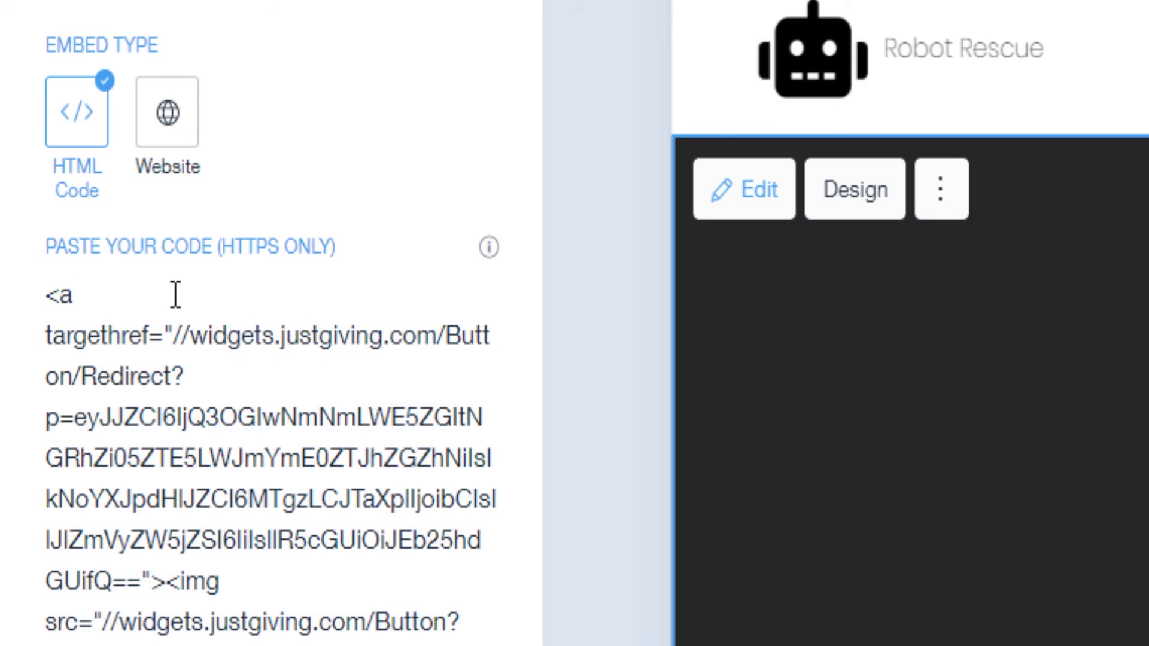
type("=\"_")
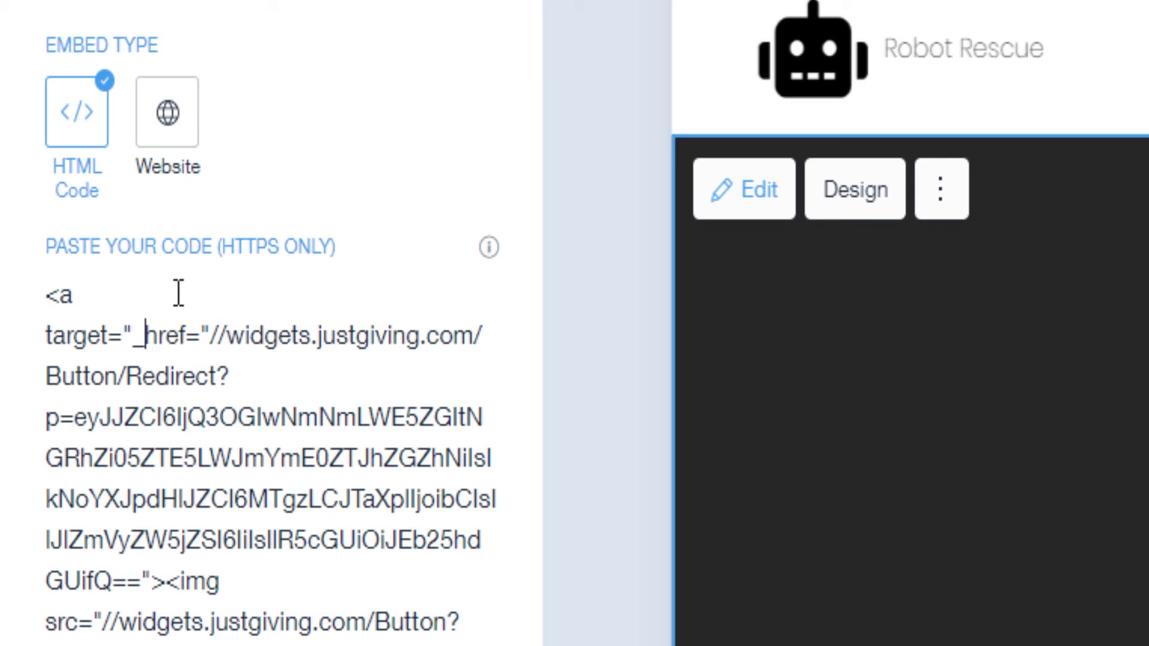
type("blank\"")
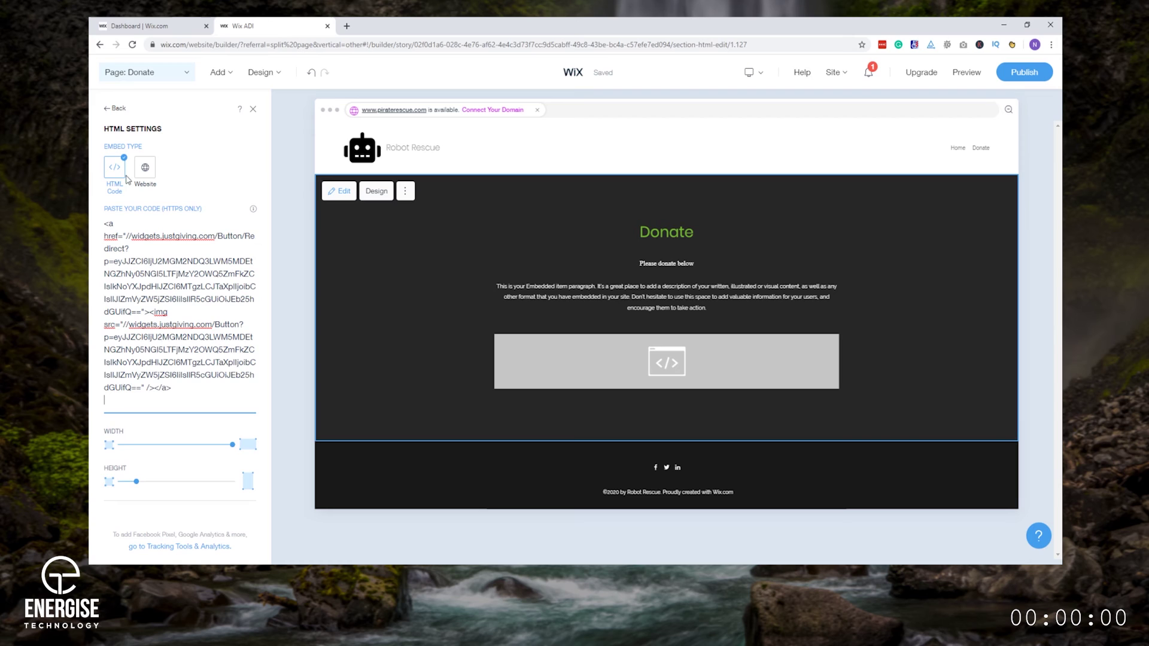
left_click(111, 108)
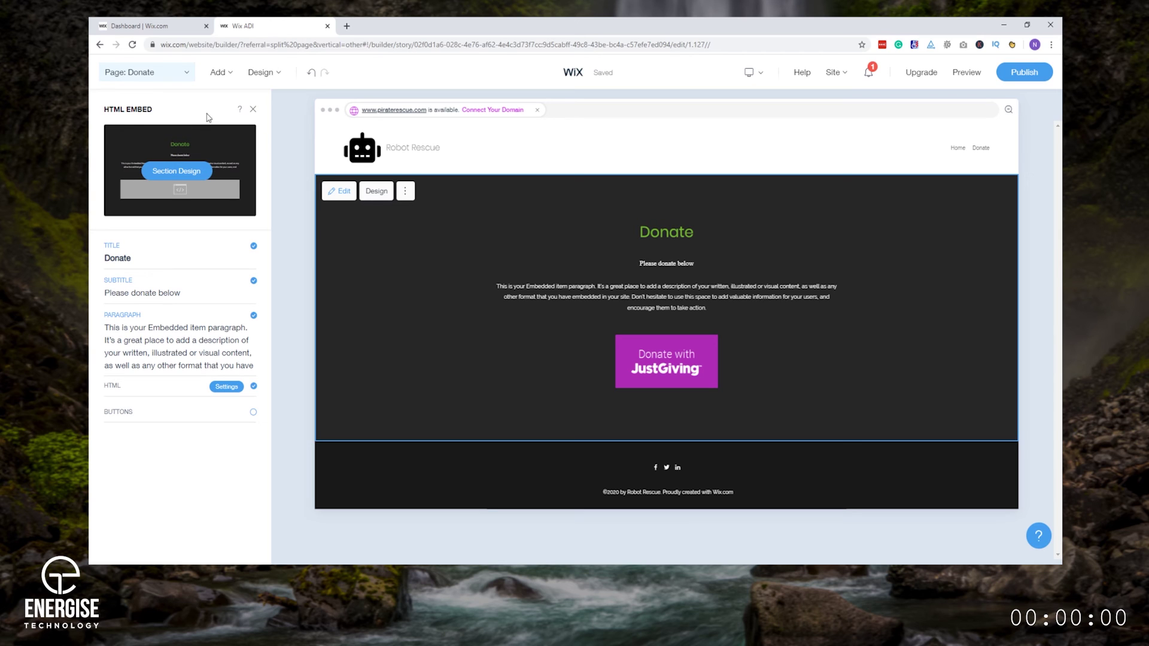
Link the Home hero section's Donate Now button to the Donate page
left_click(163, 81)
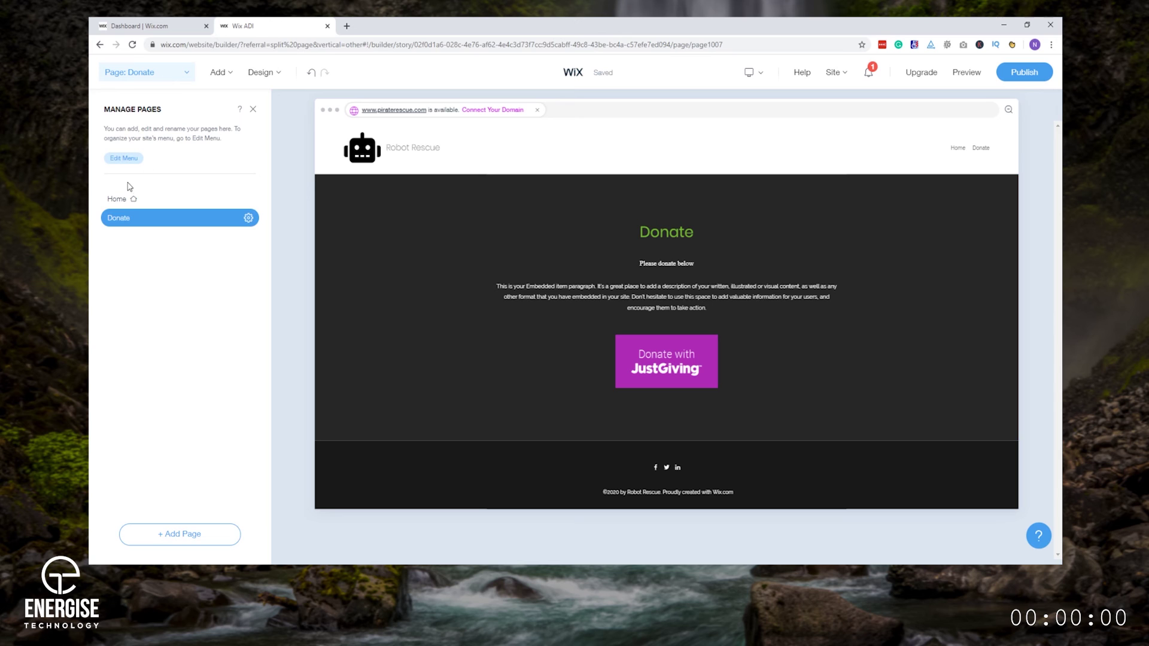
left_click(119, 202)
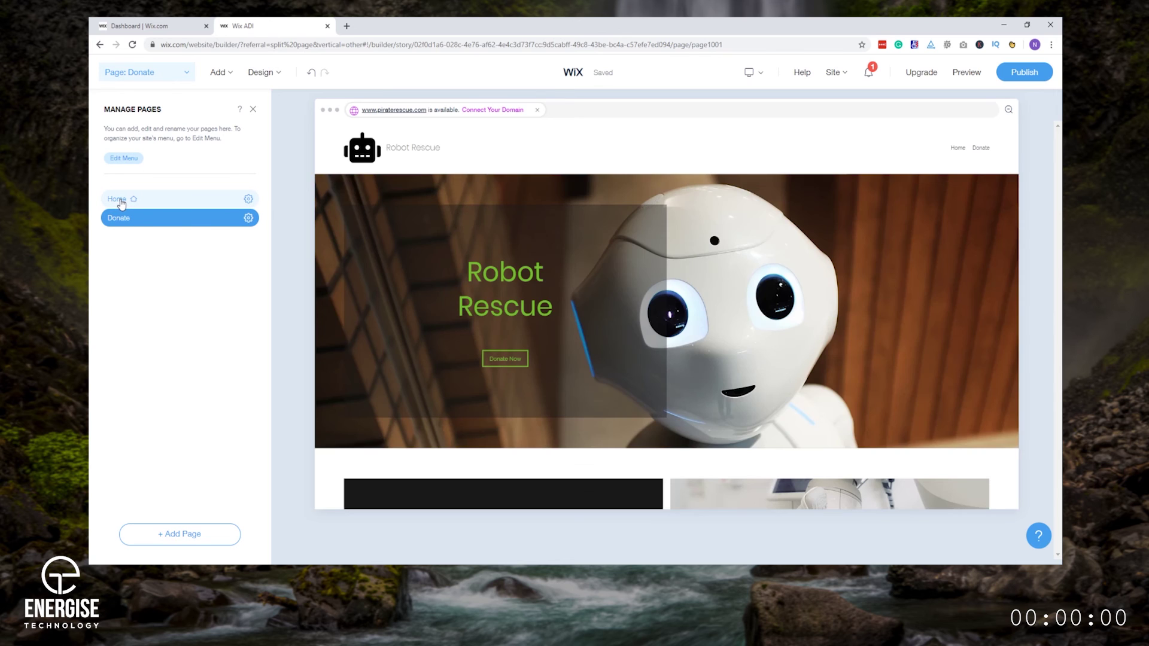
left_click(504, 360)
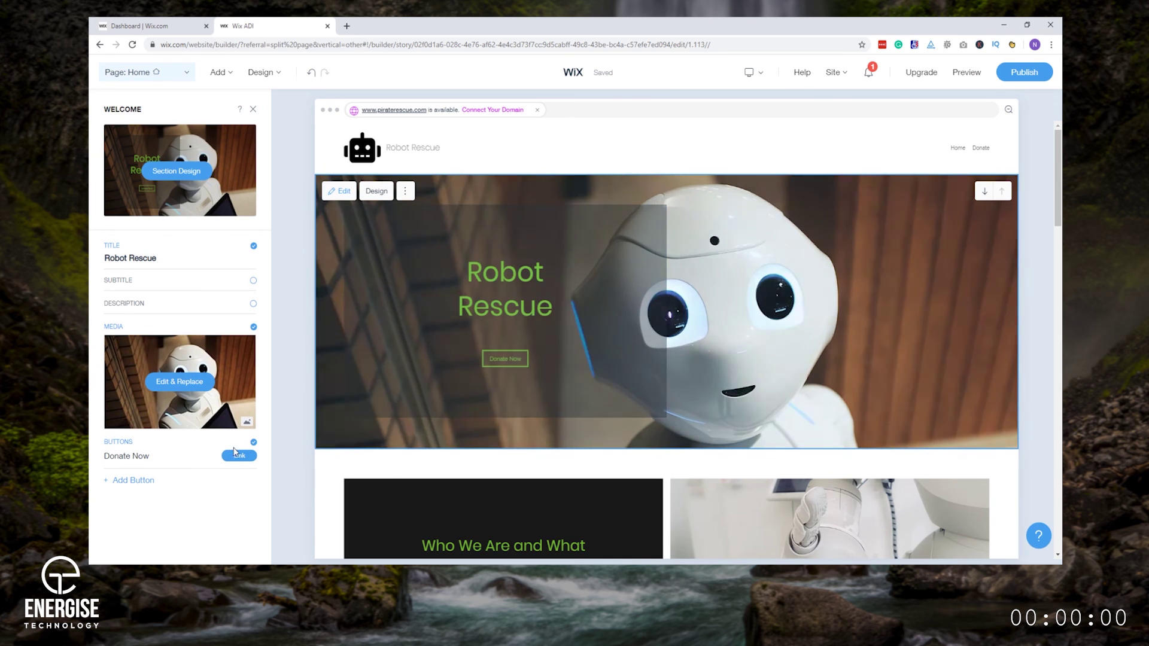
left_click(240, 456)
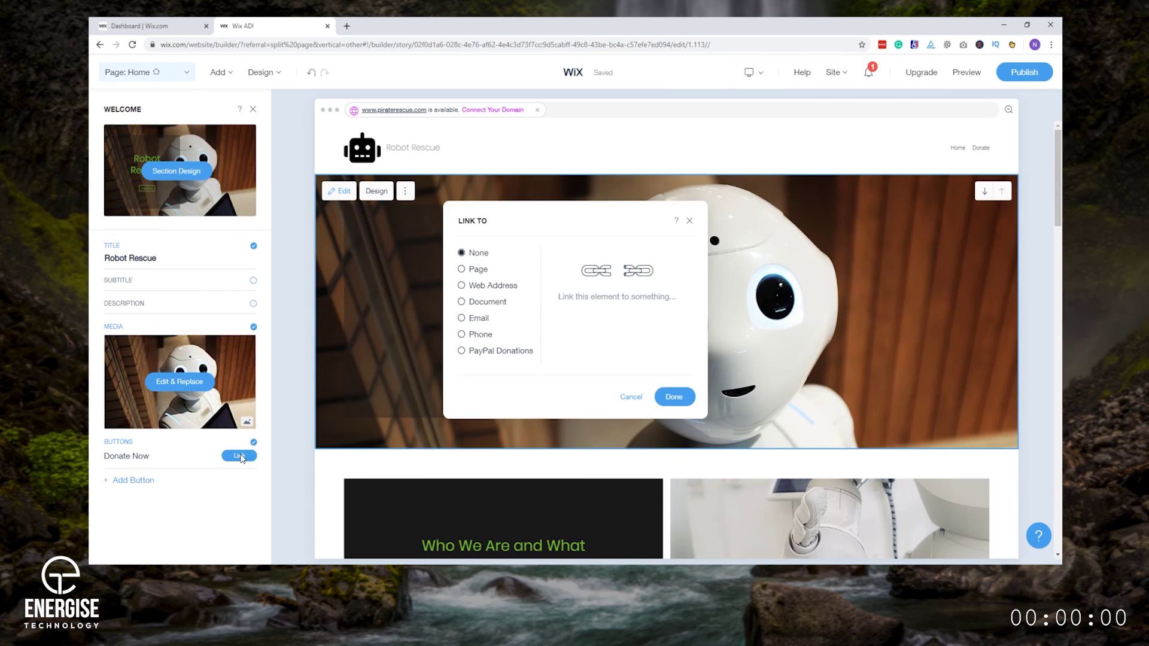
left_click(473, 270)
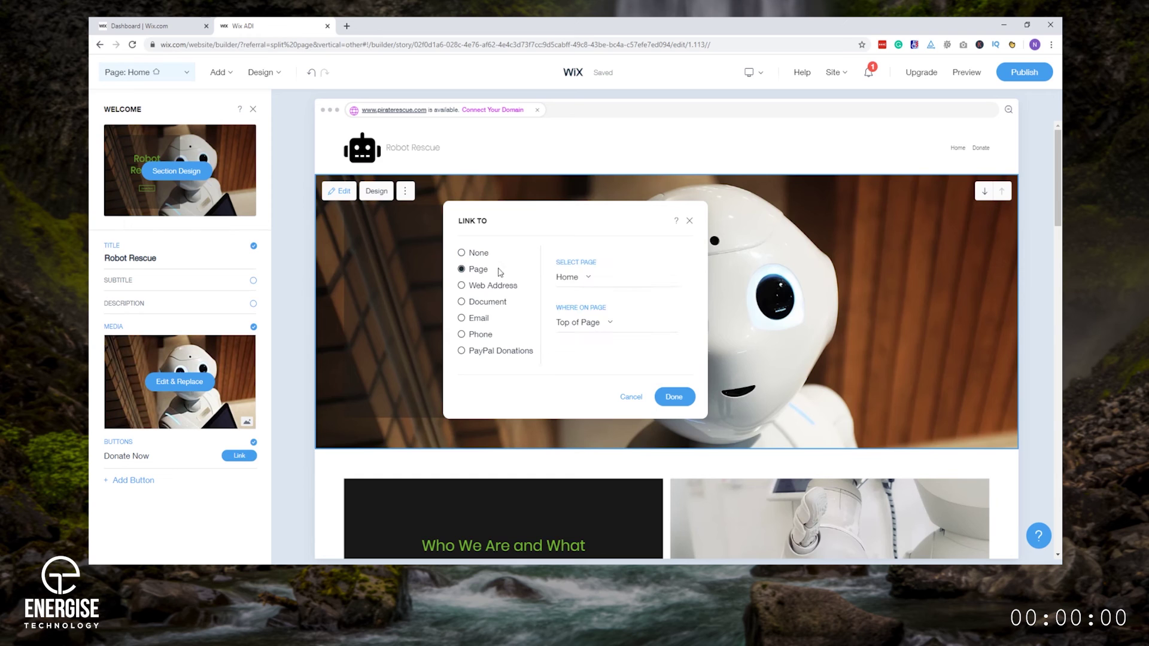
left_click(581, 278)
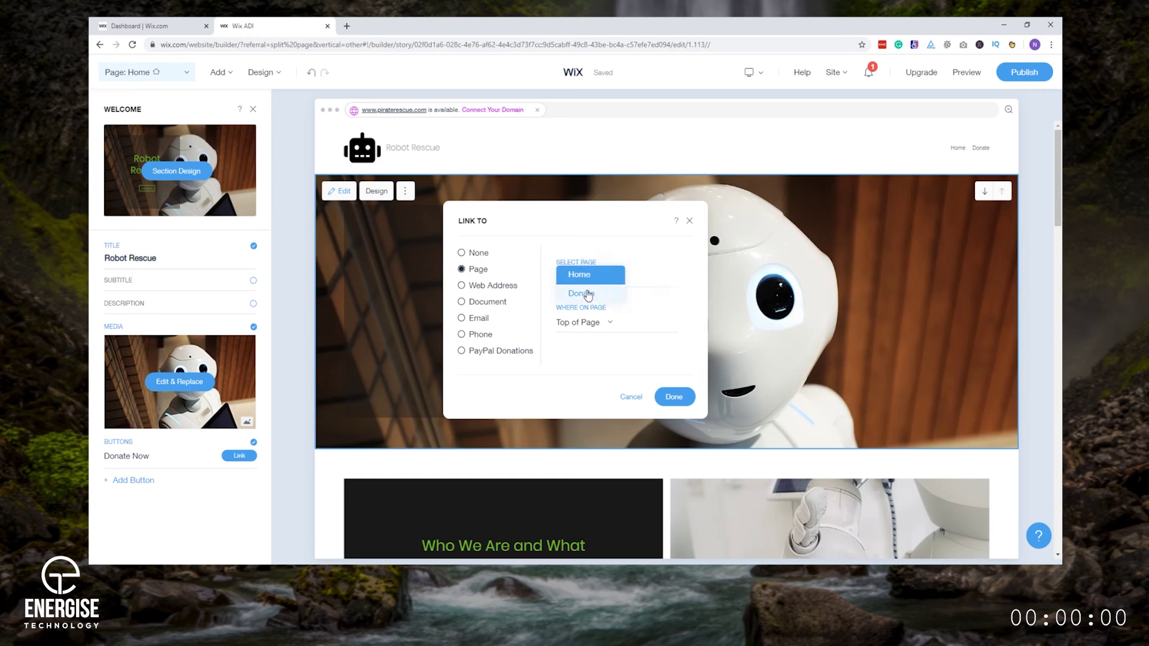
left_click(586, 294)
left_click(674, 397)
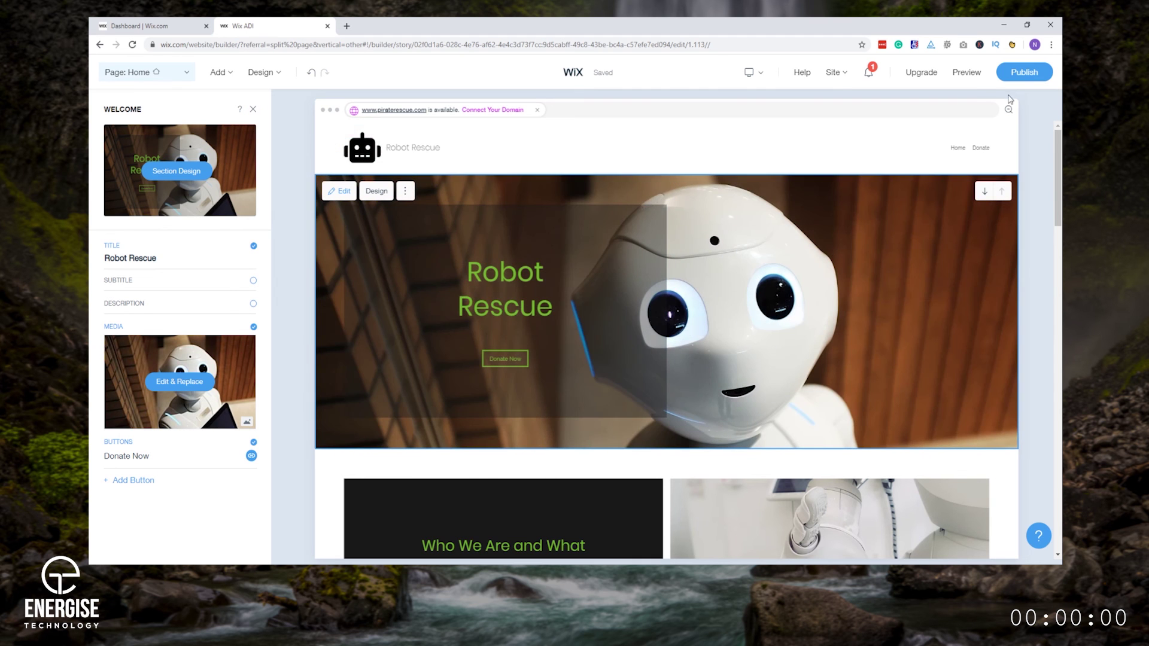
left_click(974, 78)
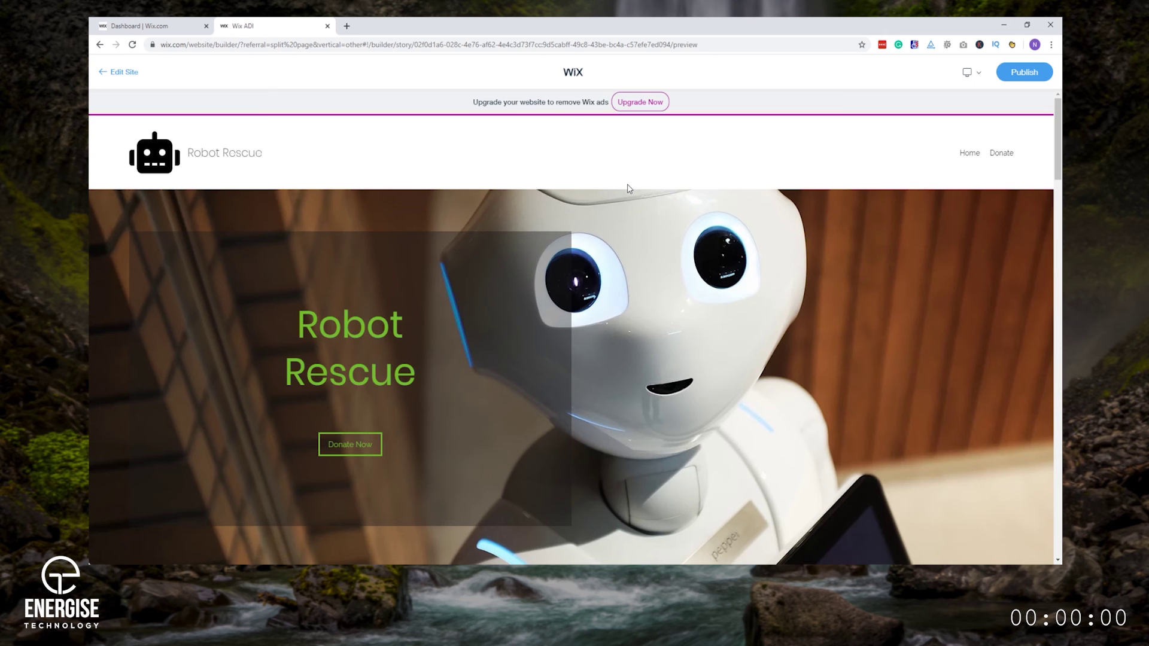
scroll(616, 216, "down", 5)
scroll(599, 239, "up", 5)
scroll(592, 243, "down", 3)
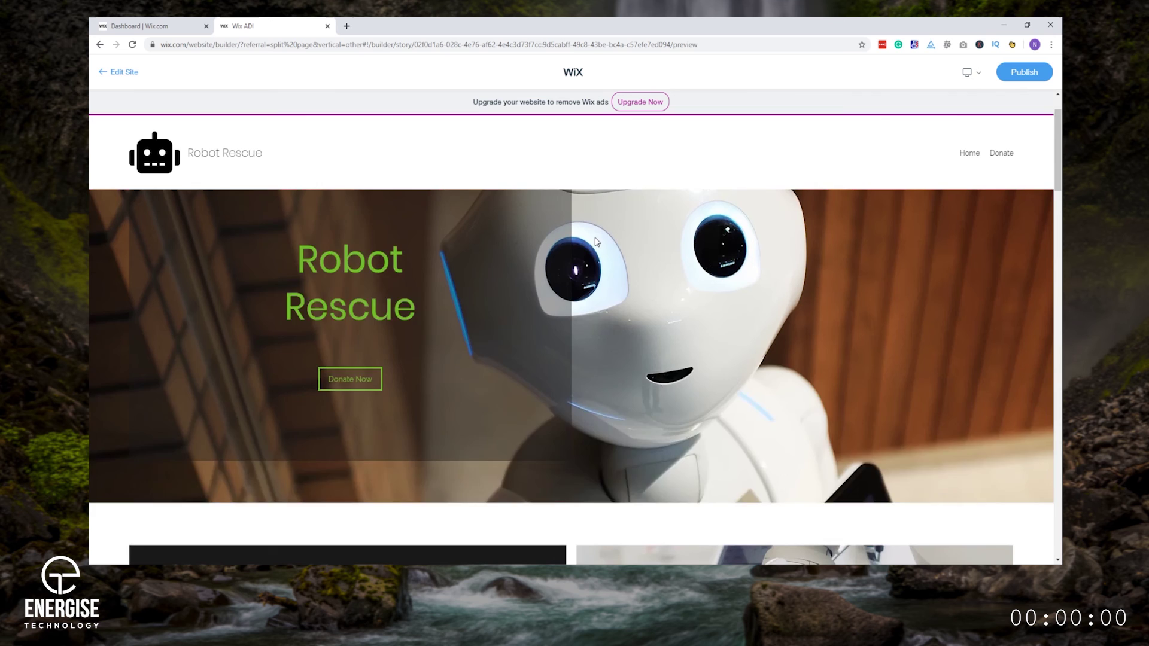
scroll(584, 249, "up", 3)
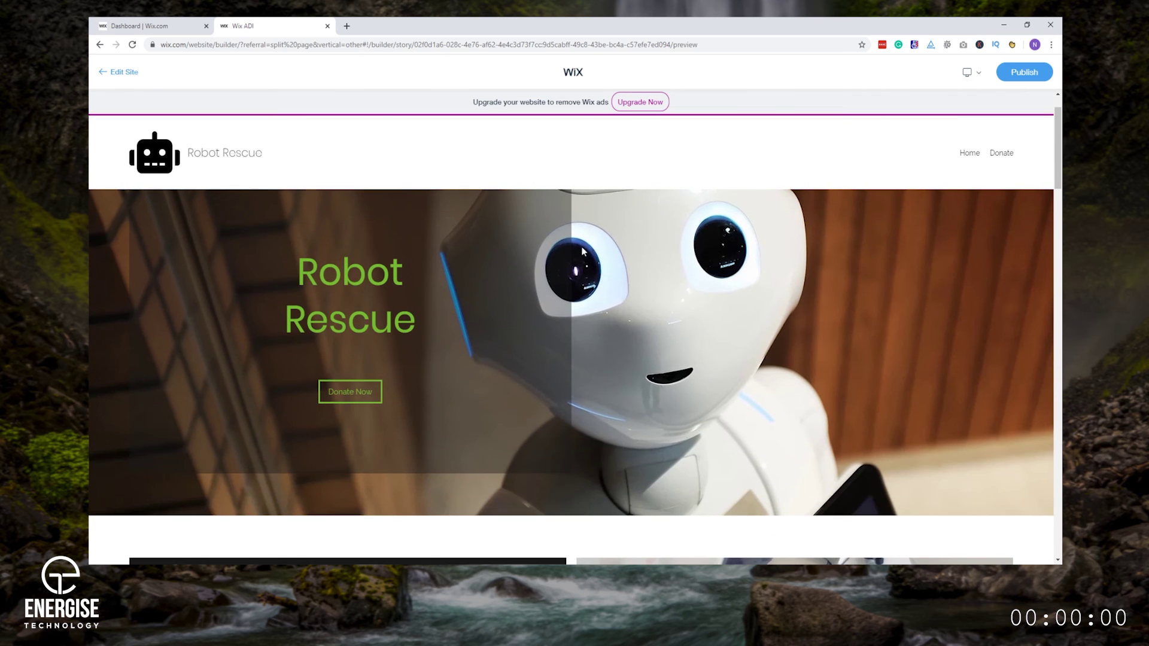
left_click(359, 392)
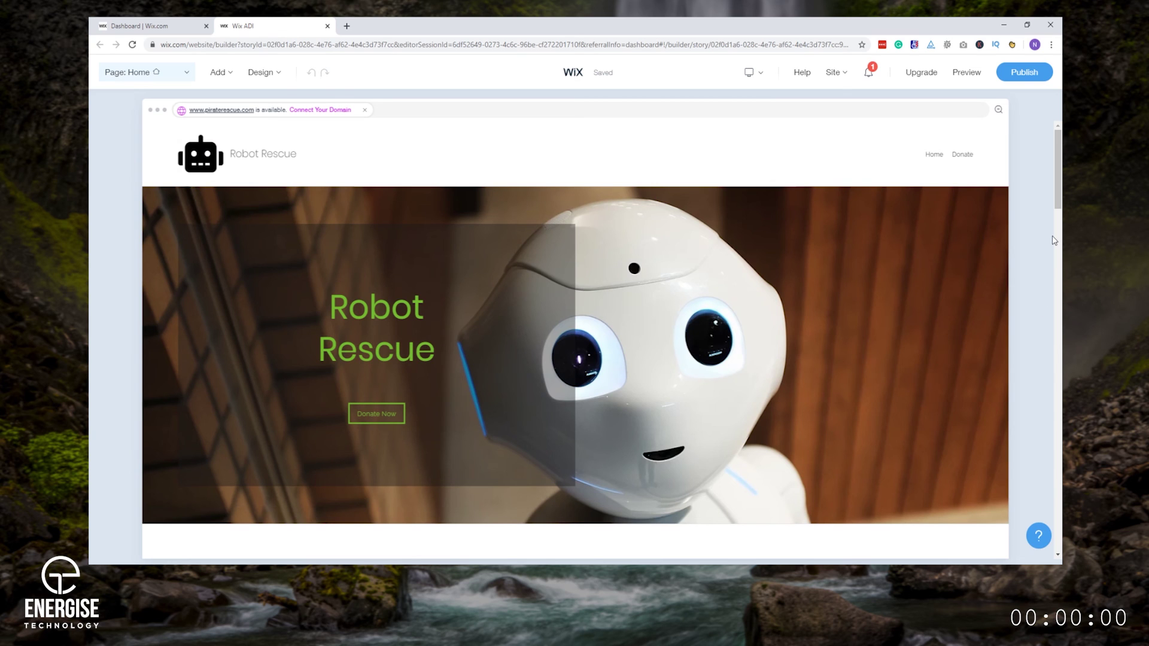
Start publishing the site and reach the domain choice with the free Wix.com address
left_click(835, 74)
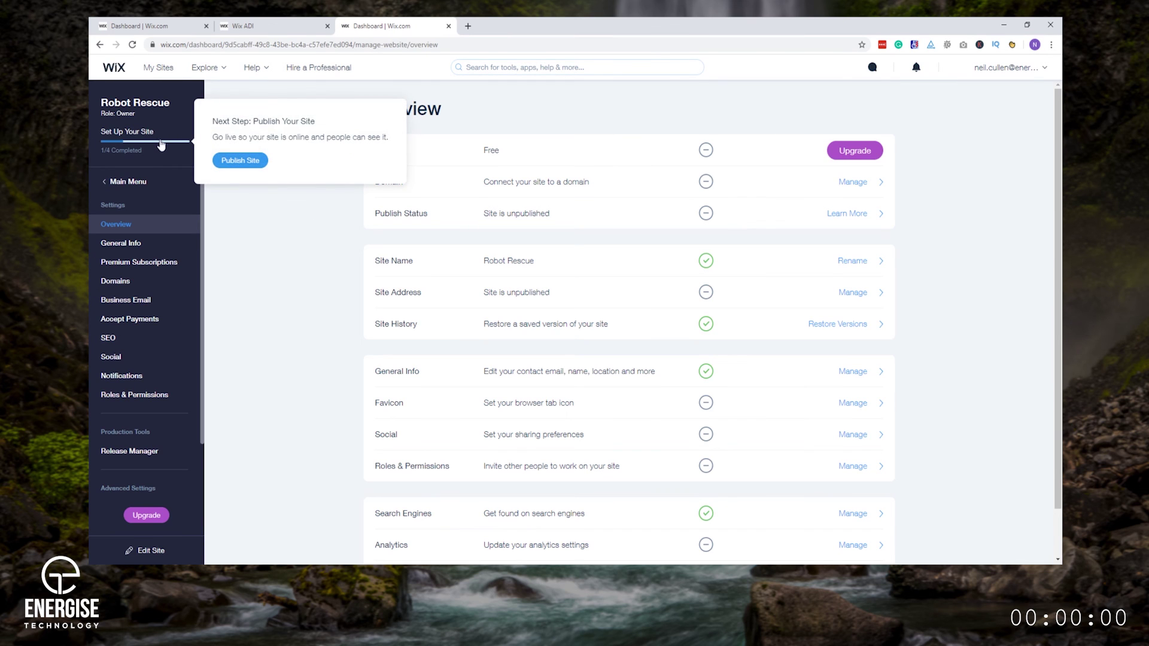
left_click(240, 160)
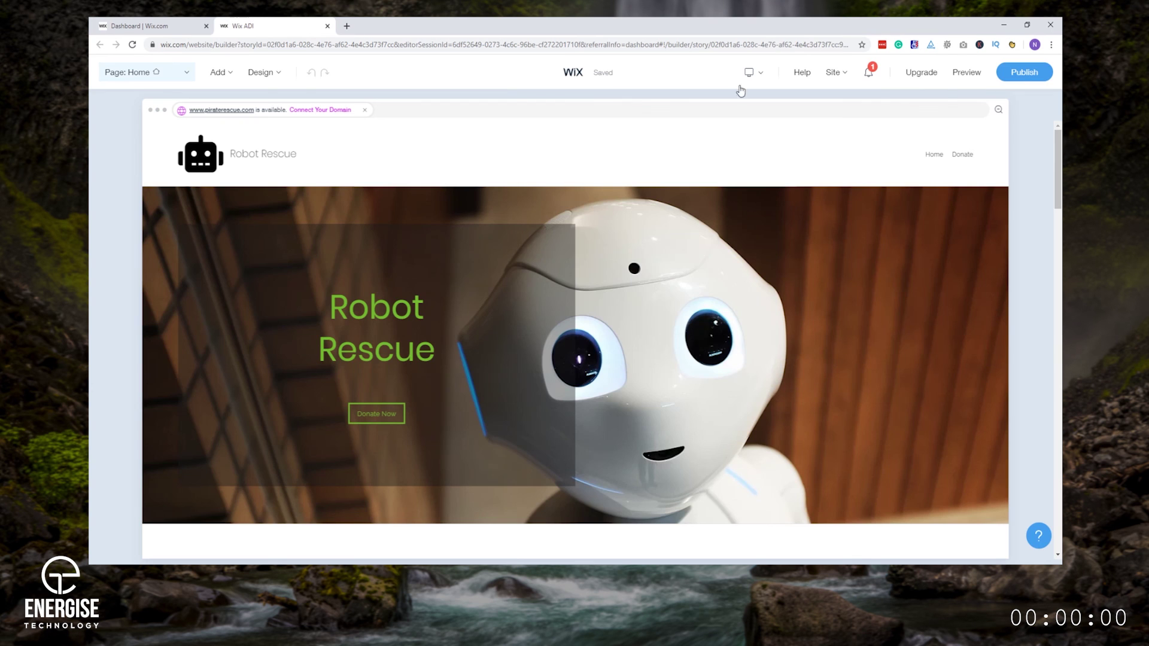
left_click(1016, 80)
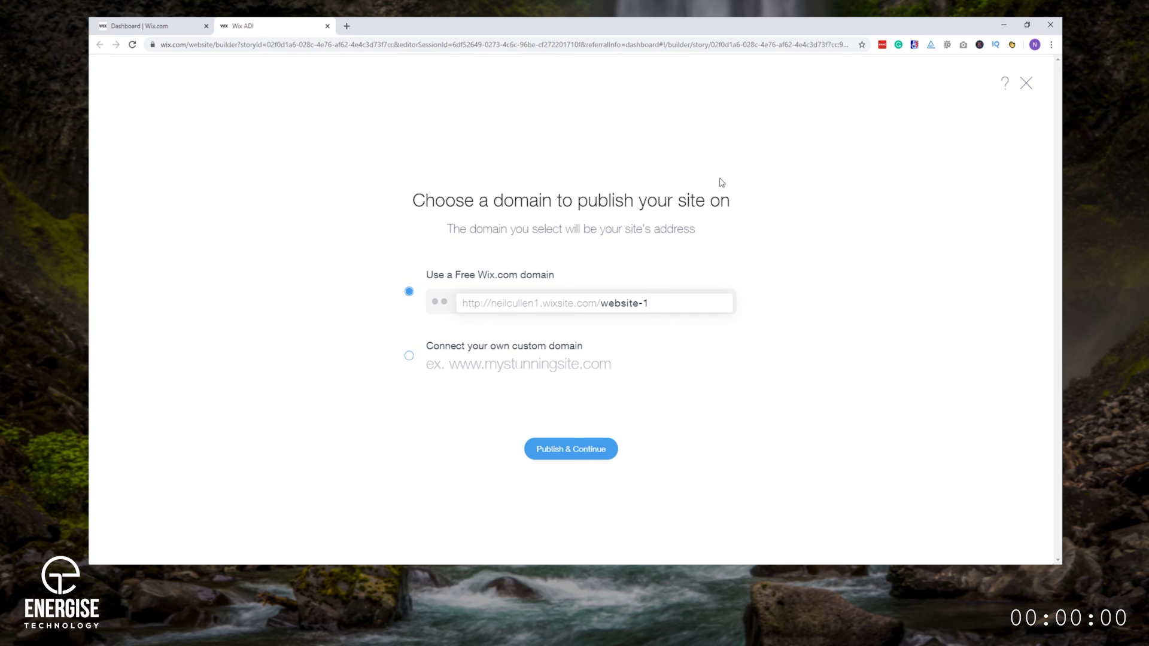
Publish Robot Rescue on the free Wix domain and view the live site
left_click(580, 454)
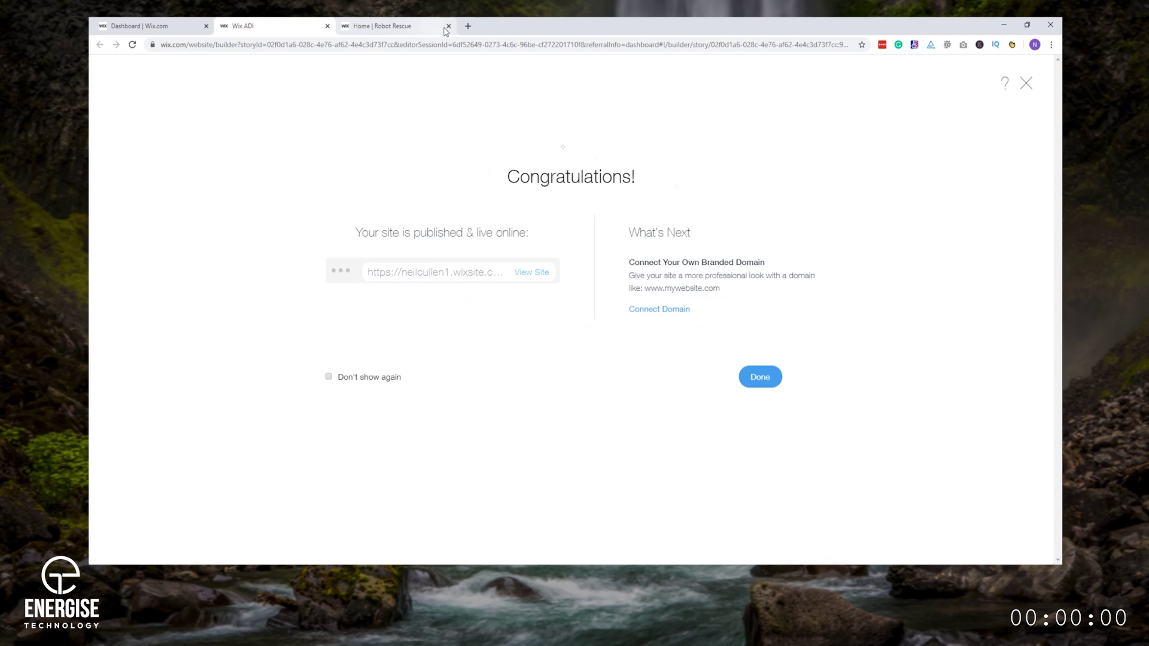
left_click(448, 26)
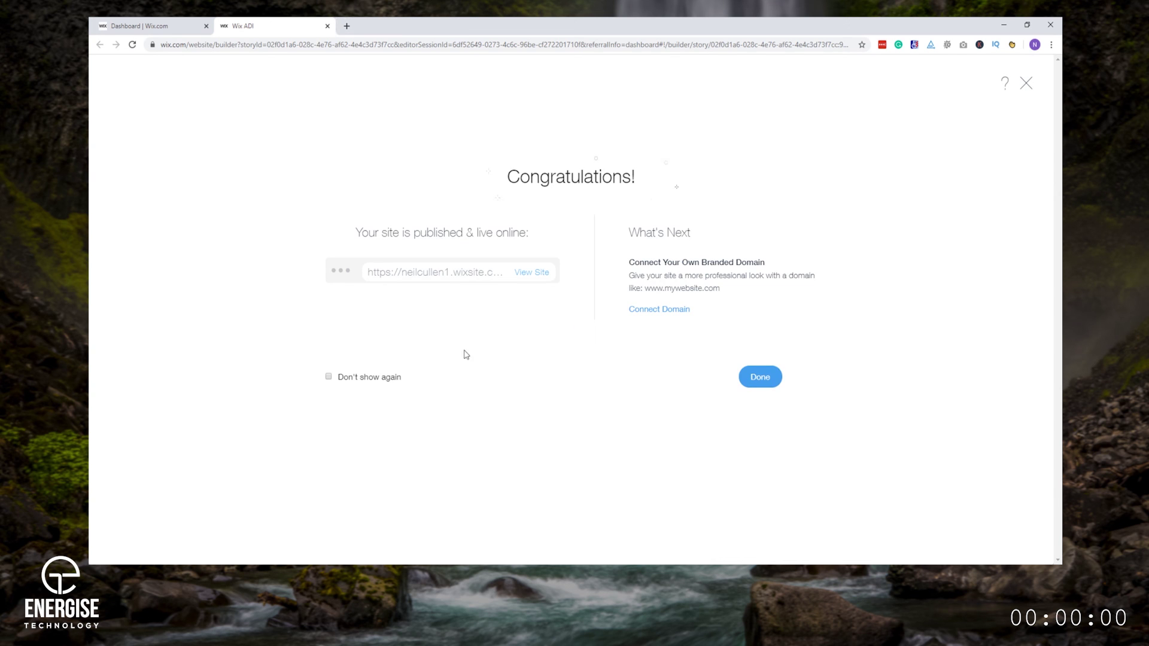
left_click(532, 274)
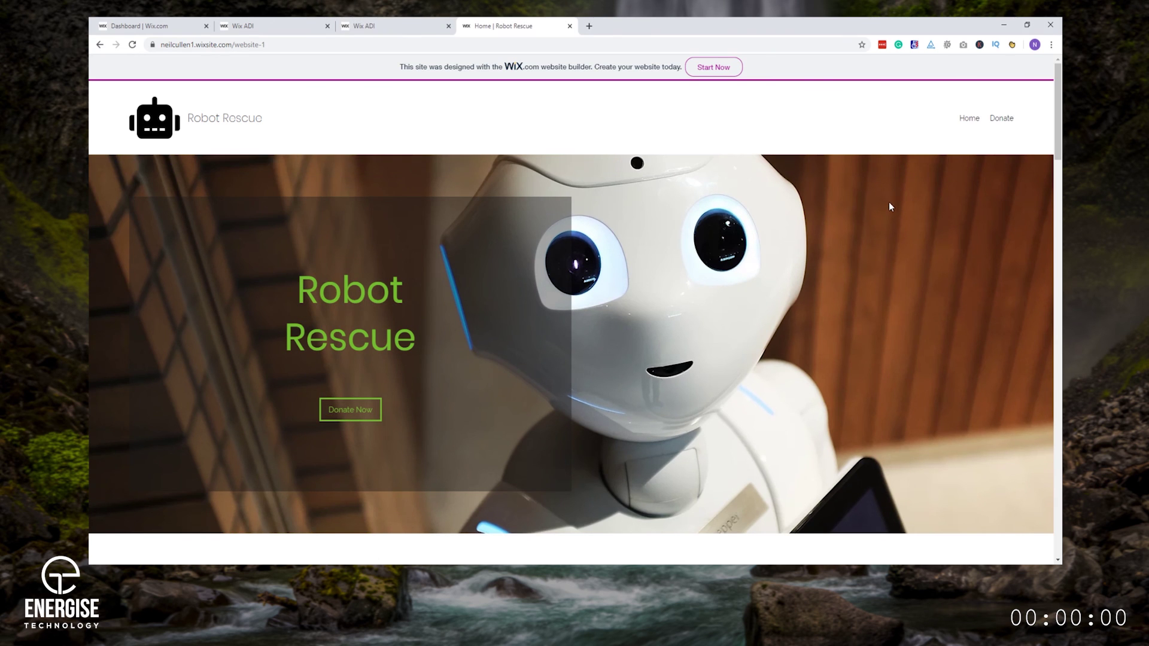
On the live site, go to Donate and test the Donate with JustGiving button
left_click(353, 409)
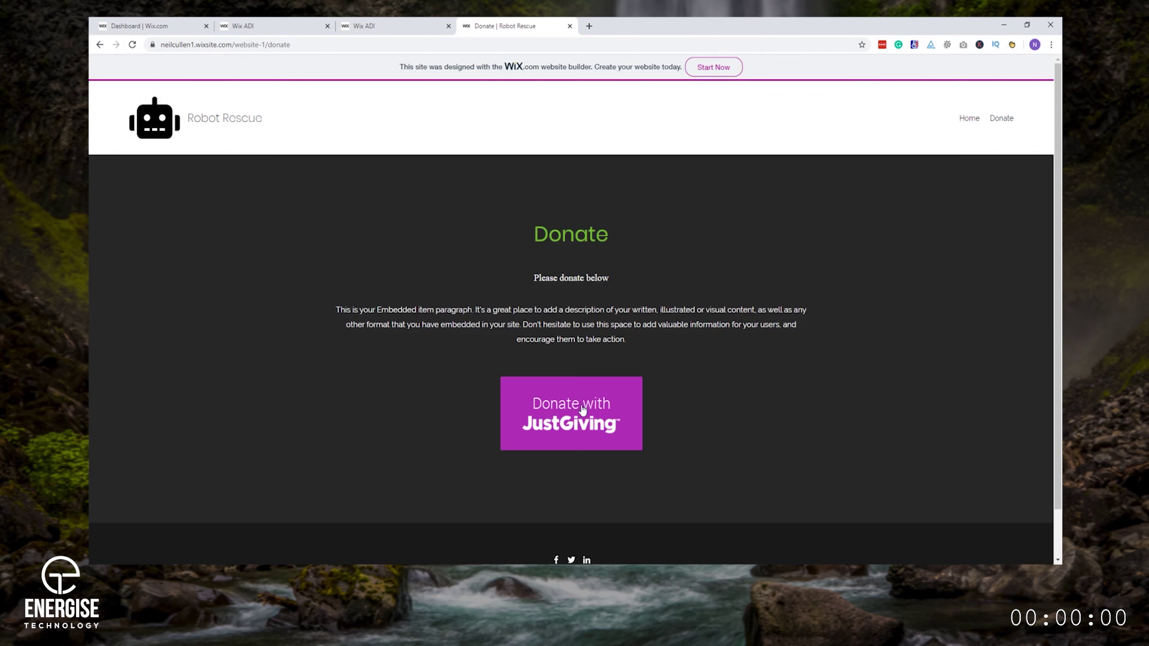
left_click(580, 409)
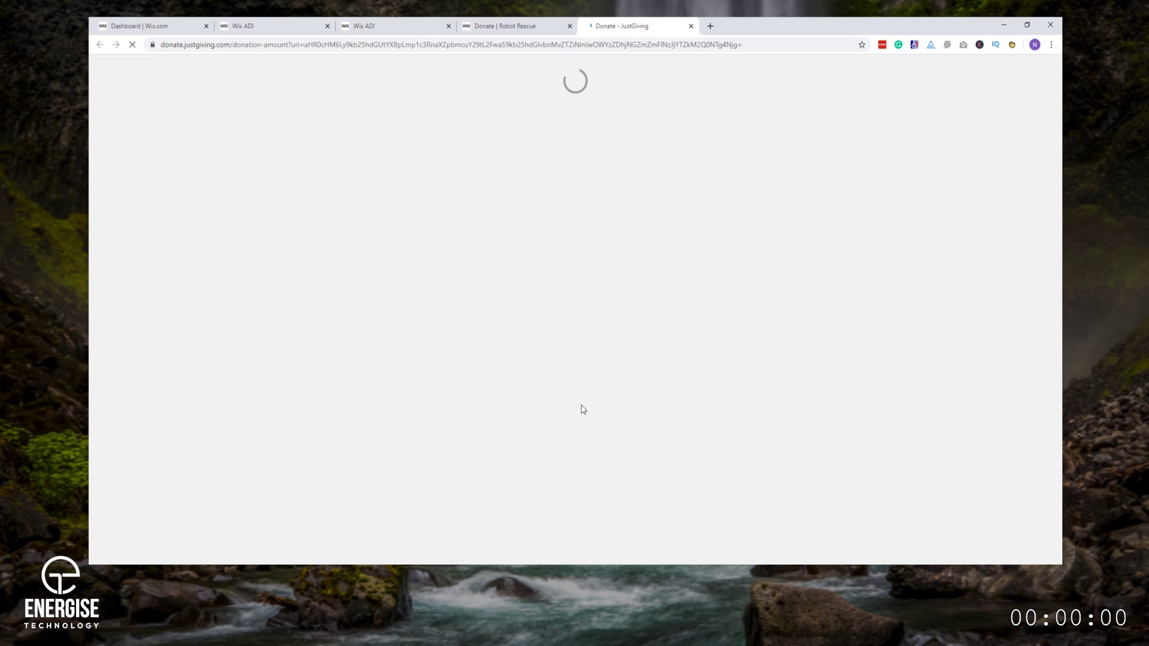